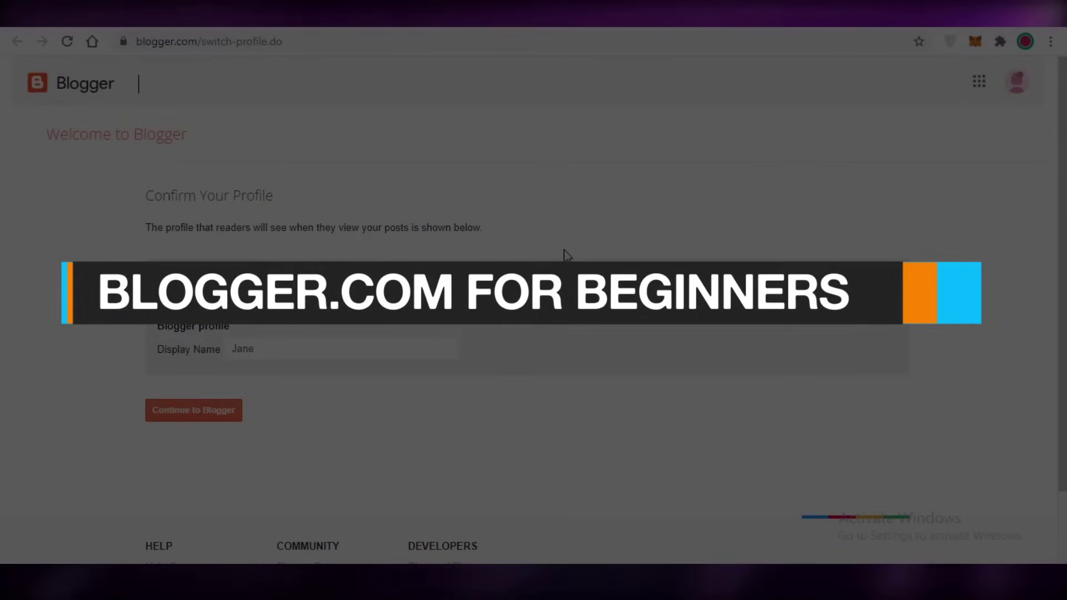
Step: Review and select the current display name on the Confirm Your Profile page
scroll(565, 256, "down", 2)
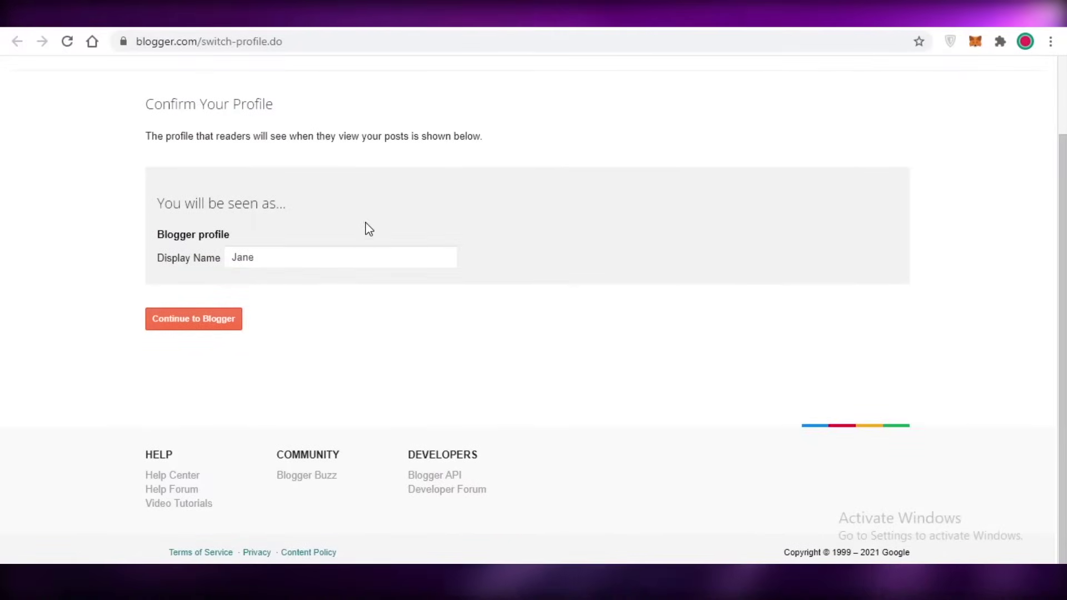
scroll(369, 236, "up", 2)
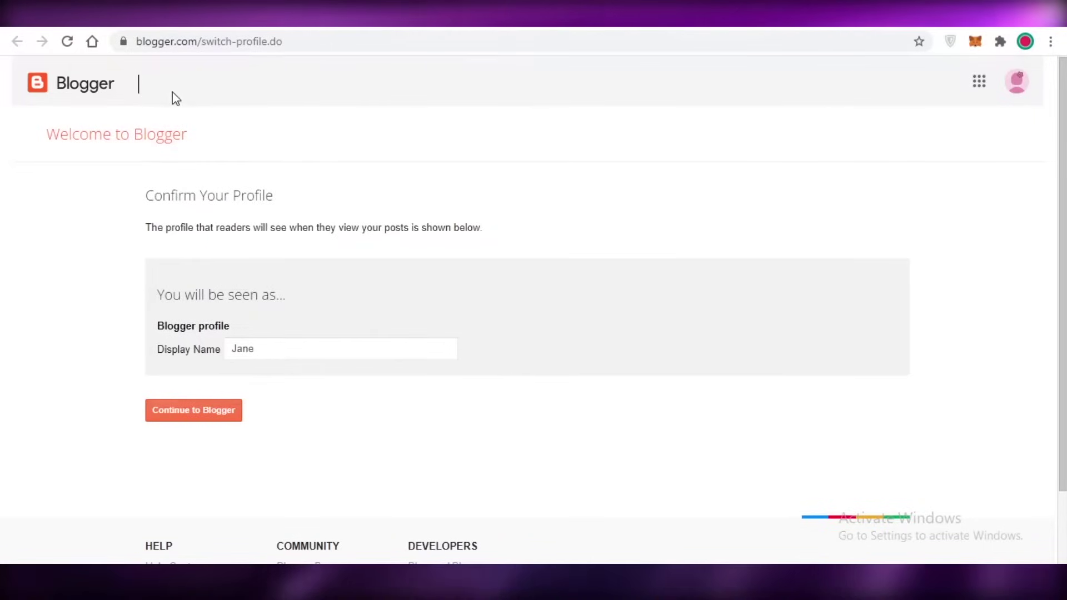
double_click(261, 354)
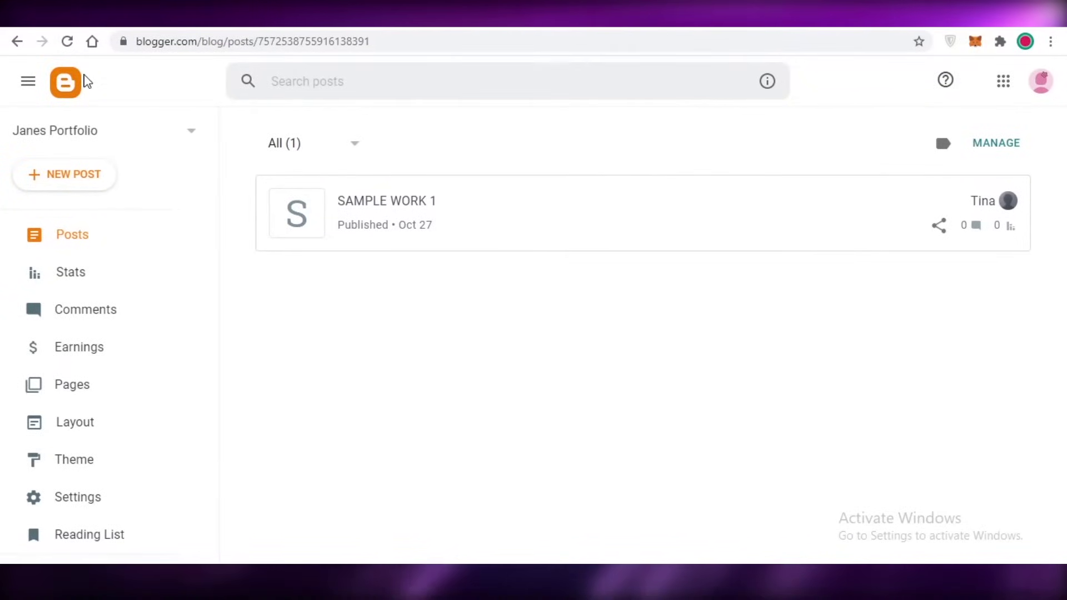
Step: Browse the Janes Portfolio dashboard, then open the Your blogs list from the sidebar
left_click(31, 81)
left_click(32, 80)
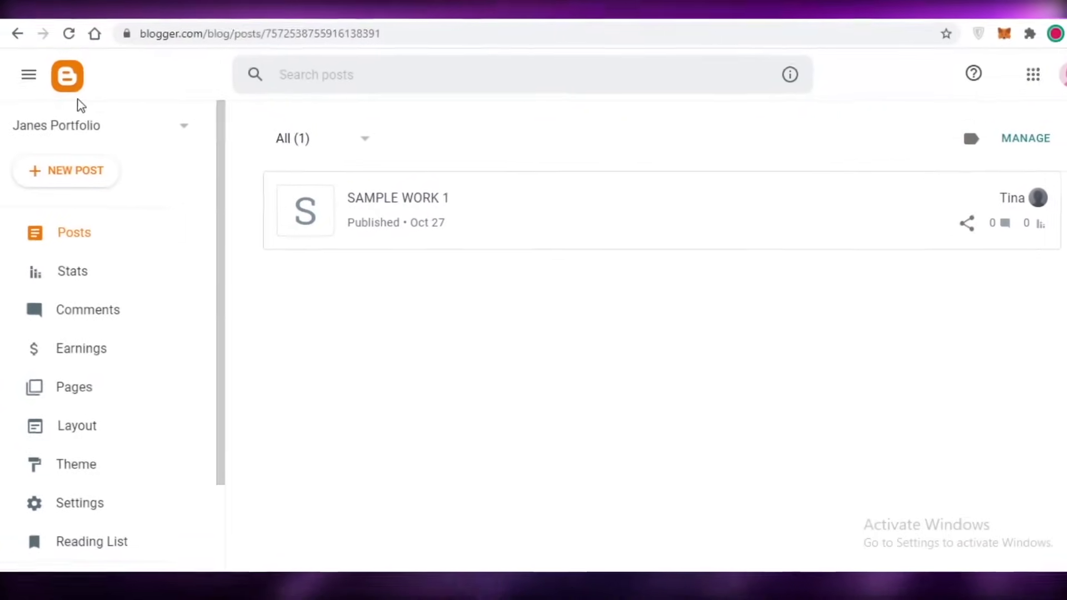
left_click(74, 136)
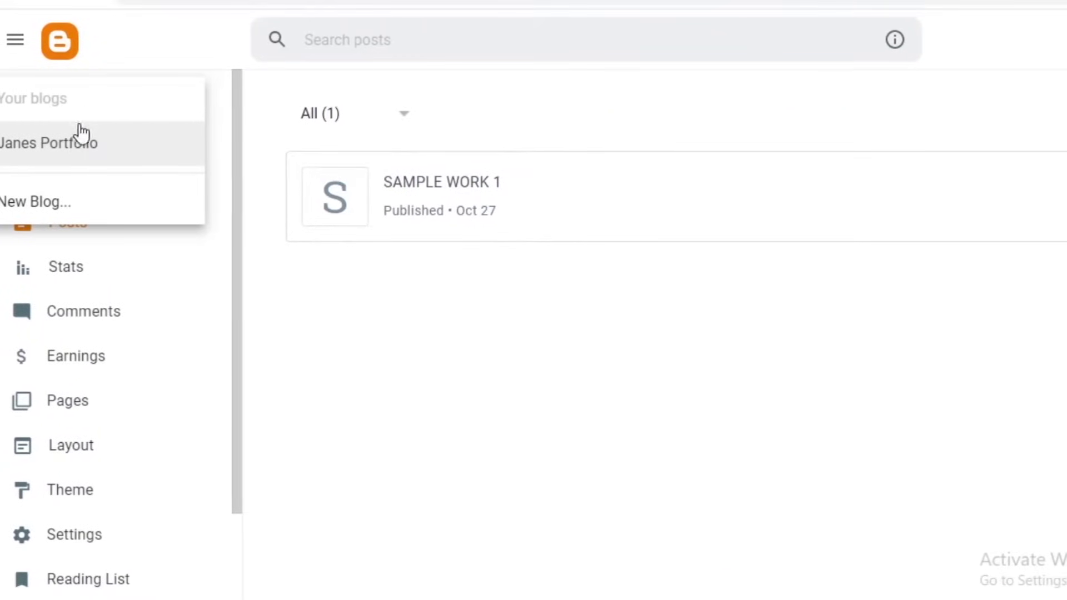
left_click(72, 136)
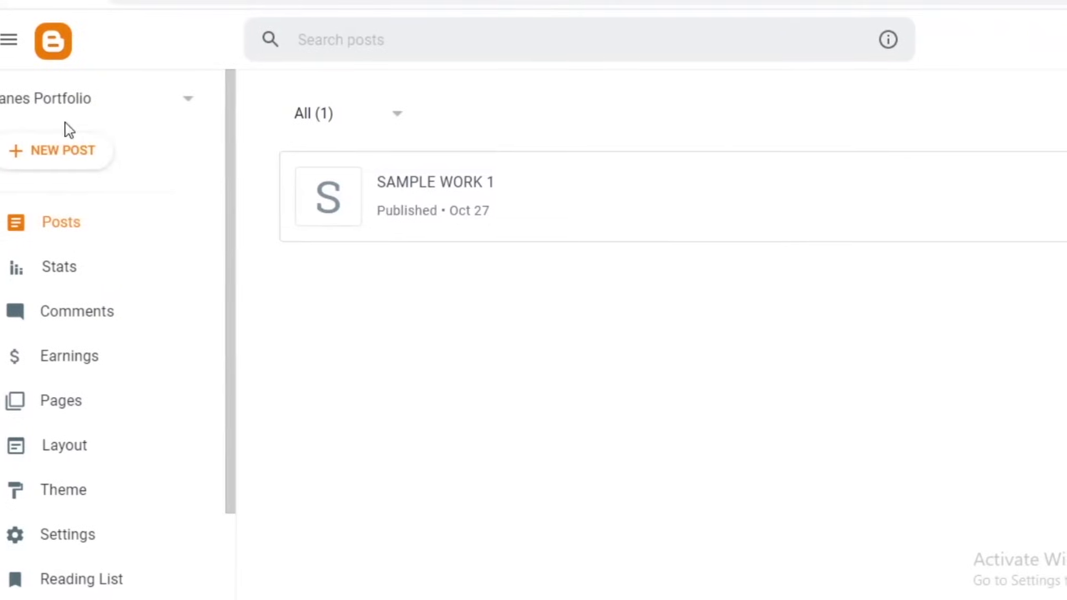
scroll(90, 184, "down", 2)
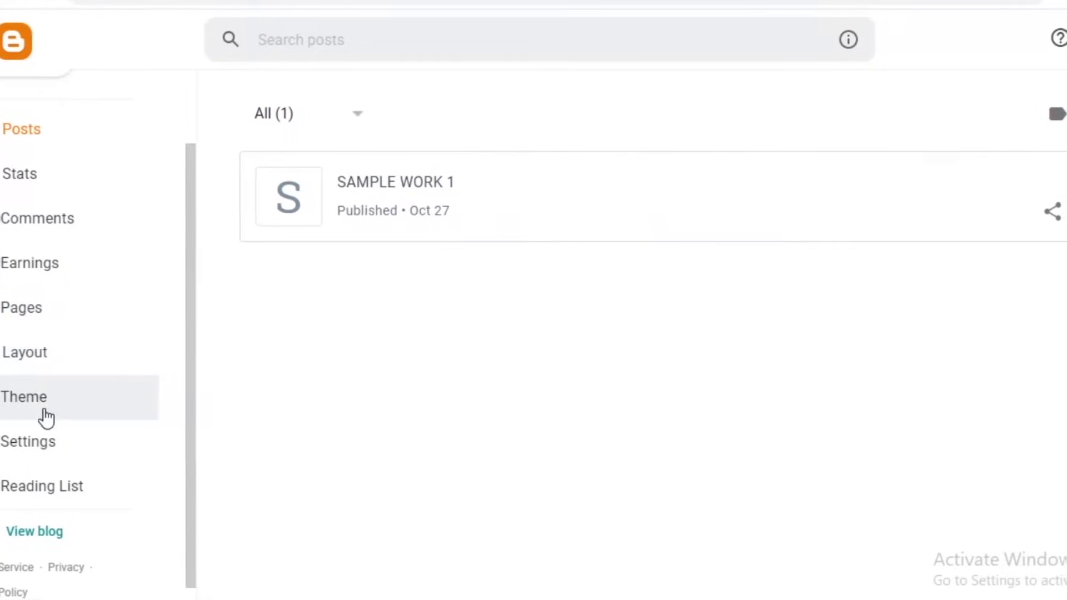
scroll(59, 374, "up", 3)
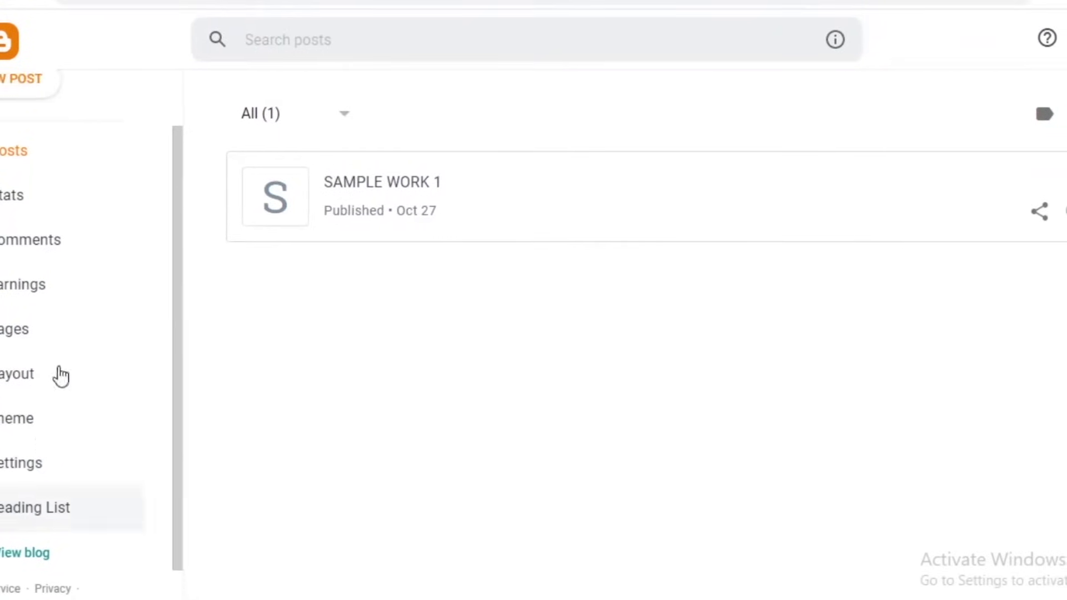
scroll(14, 250, "down", 2)
scroll(14, 311, "down", 2)
scroll(11, 289, "up", 3)
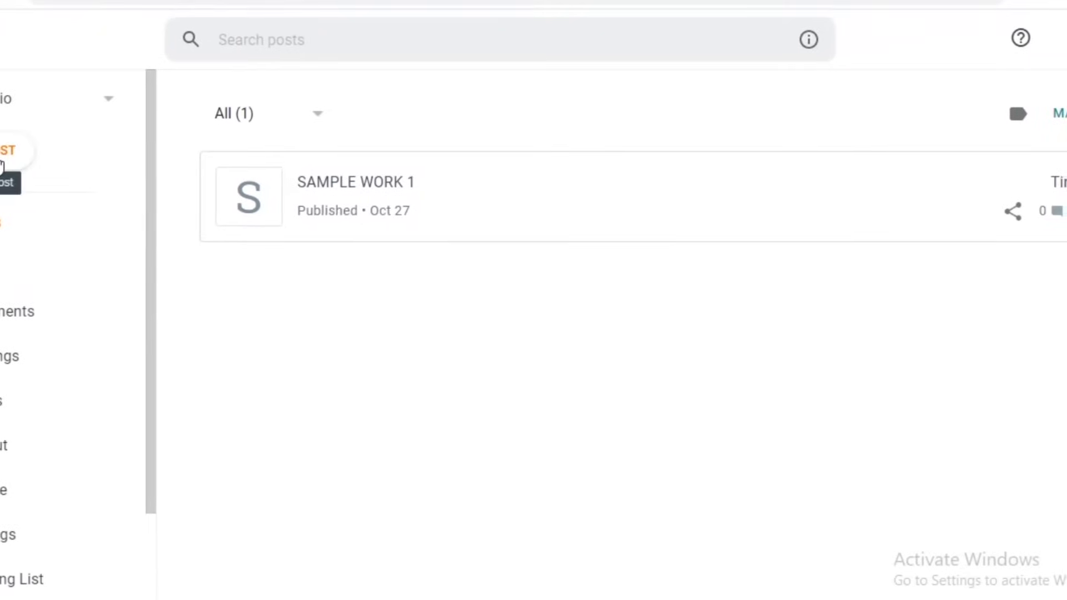
left_click(9, 100)
Step: Create a new blog titled 'Family Blog' at FamilyBlog136.blogspot.com
left_click(16, 199)
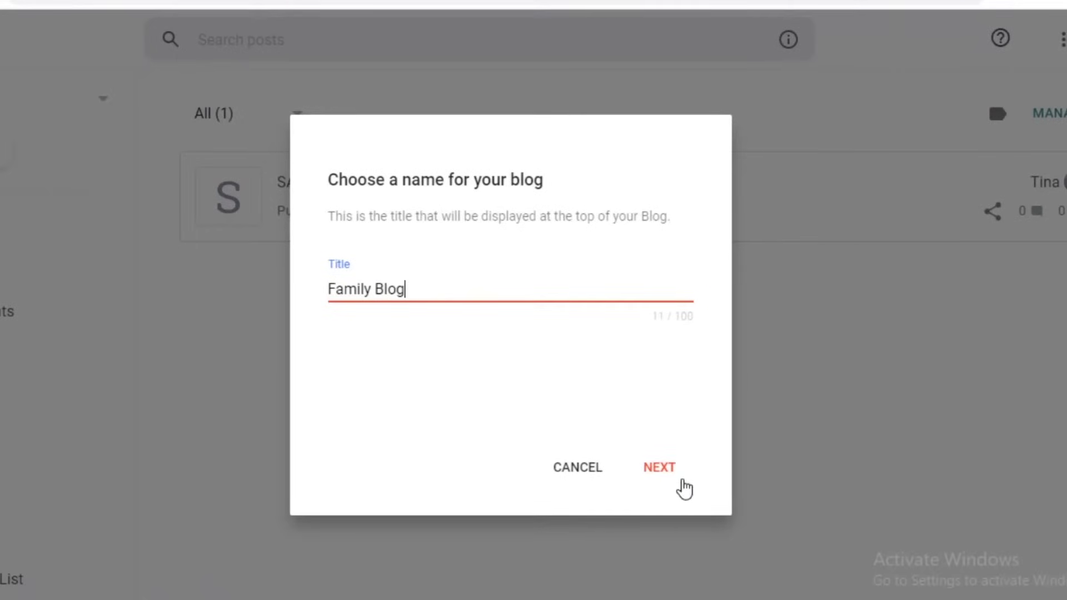
left_click(658, 479)
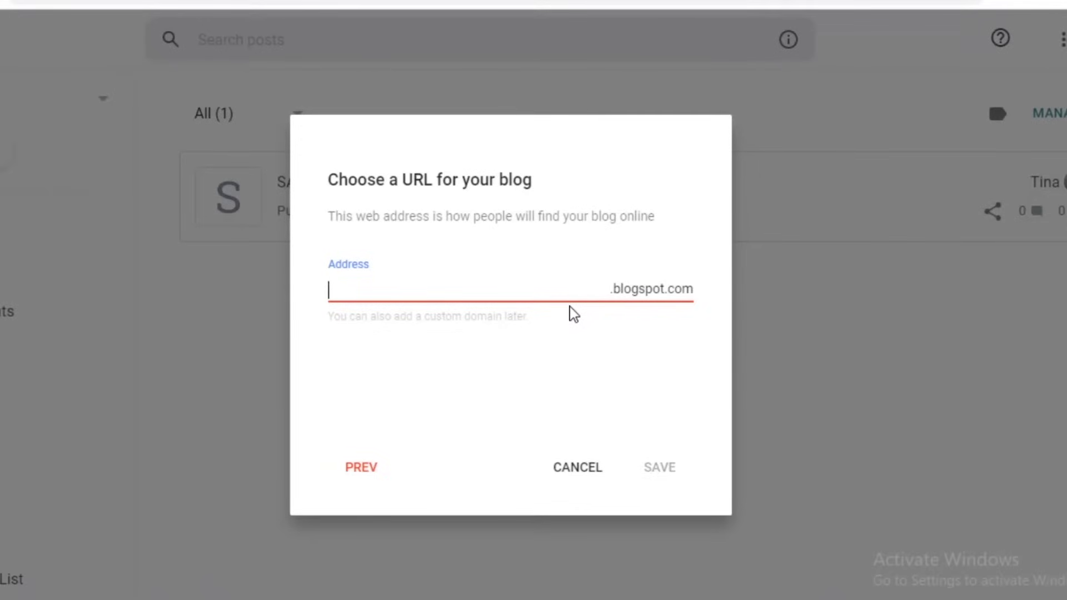
type("FamilyBlog1")
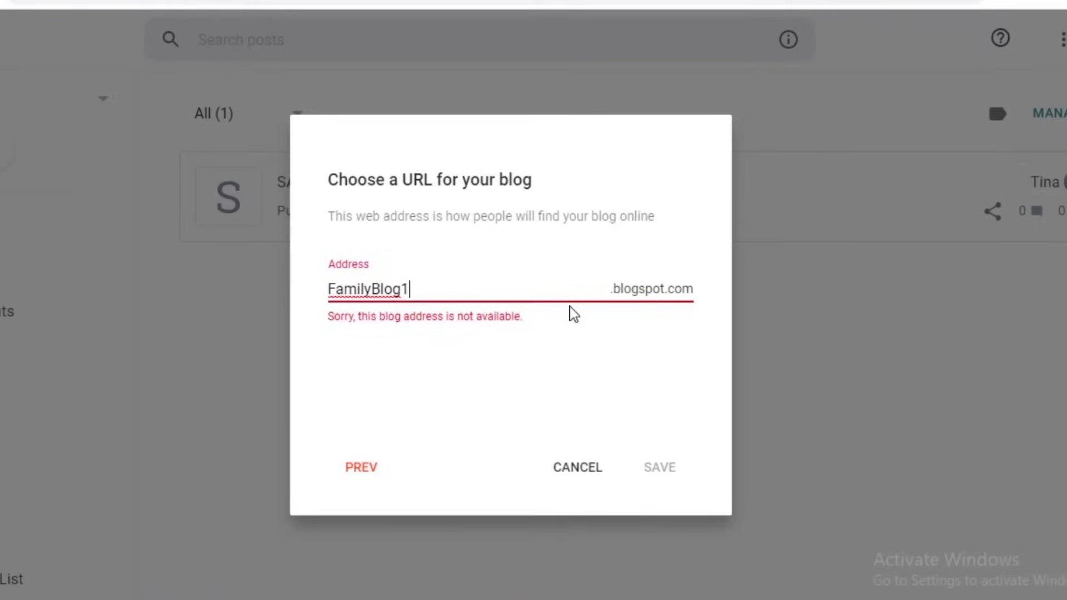
type("36")
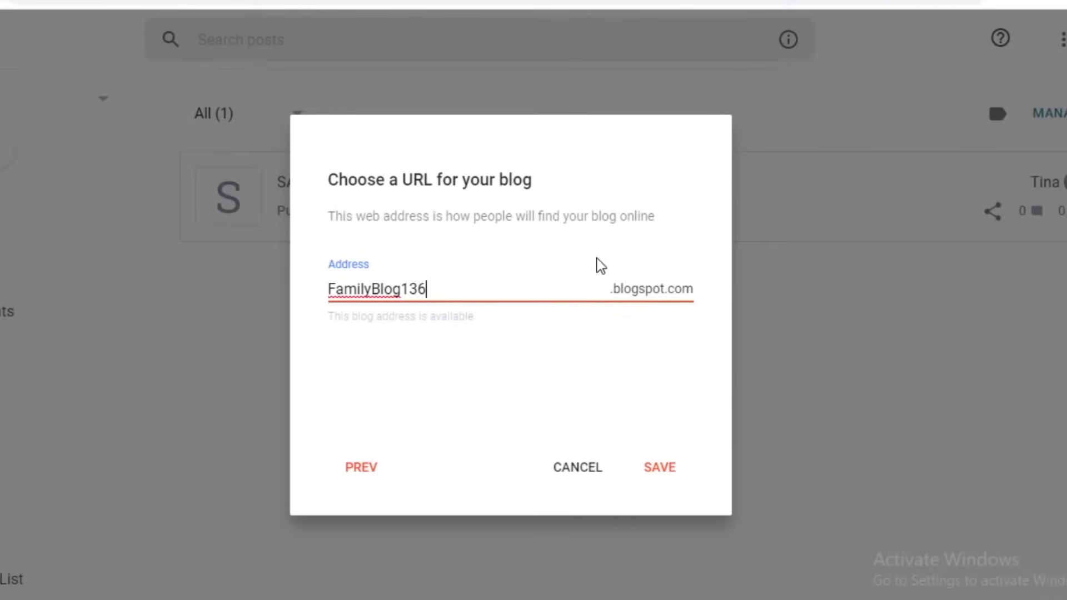
left_click(665, 472)
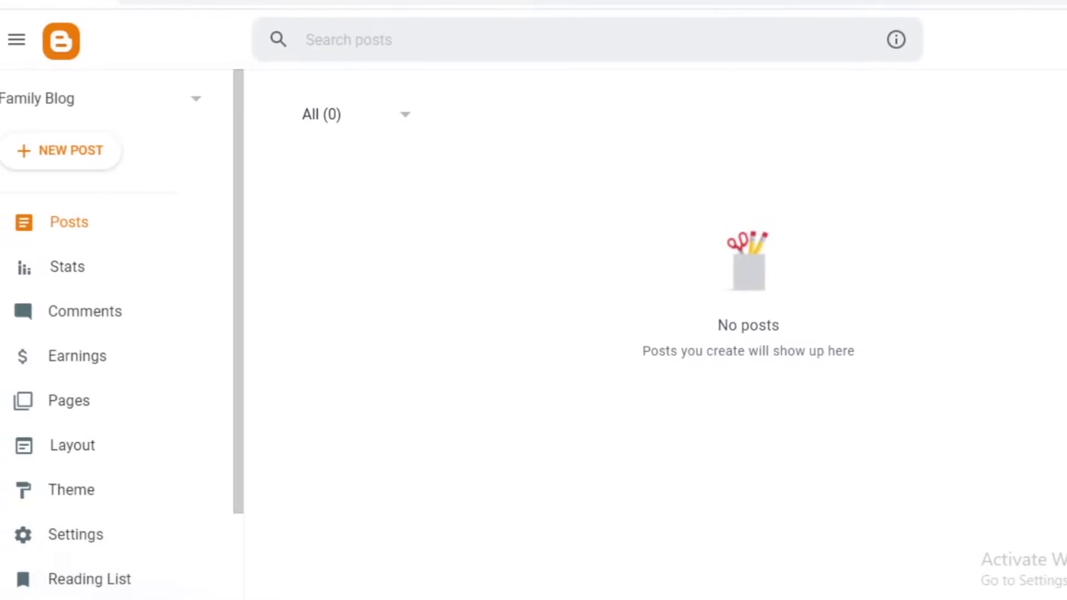
scroll(156, 491, "down", 3)
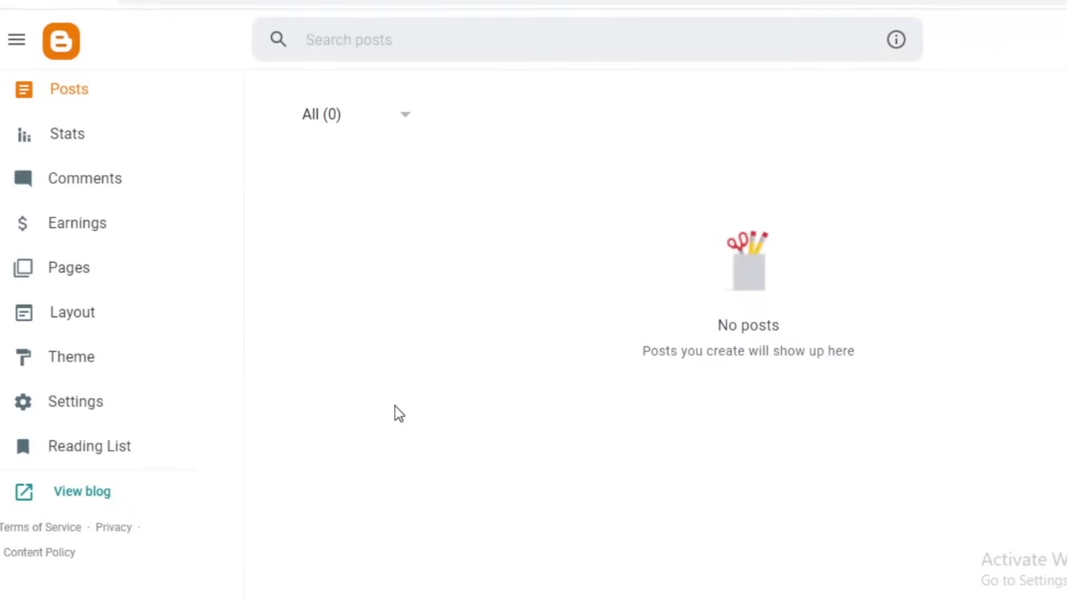
left_click(72, 493)
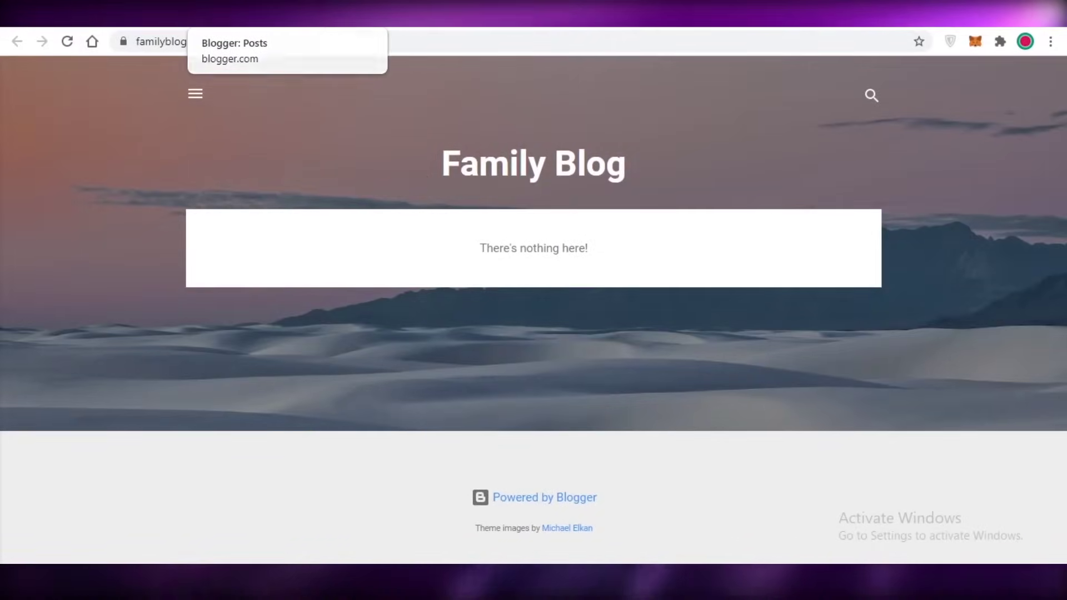
left_click(250, 11)
left_click(389, 11)
left_click(250, 11)
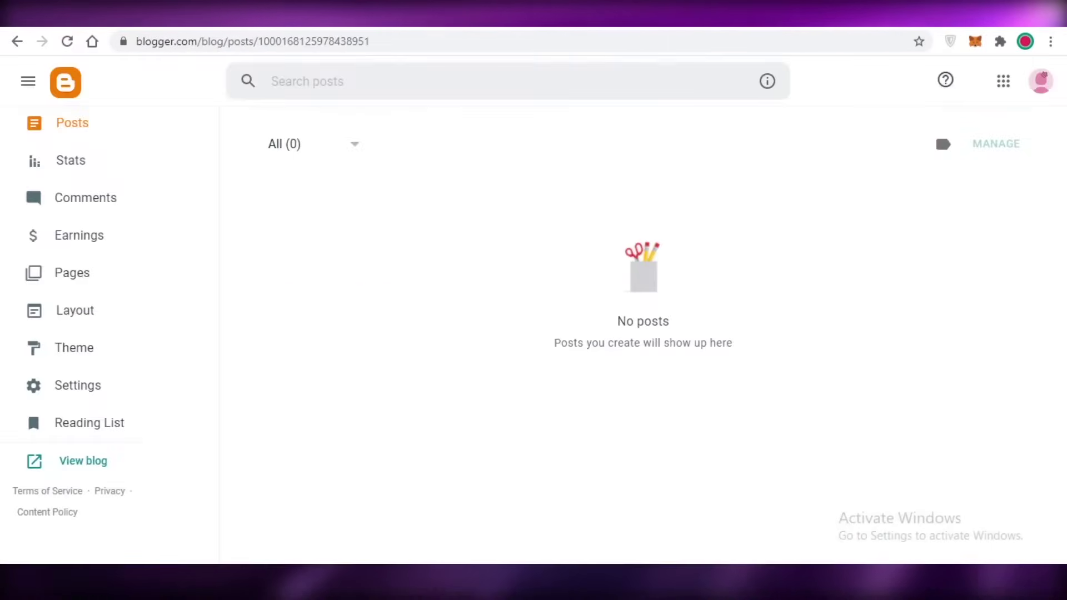
scroll(31, 379, "up", 2)
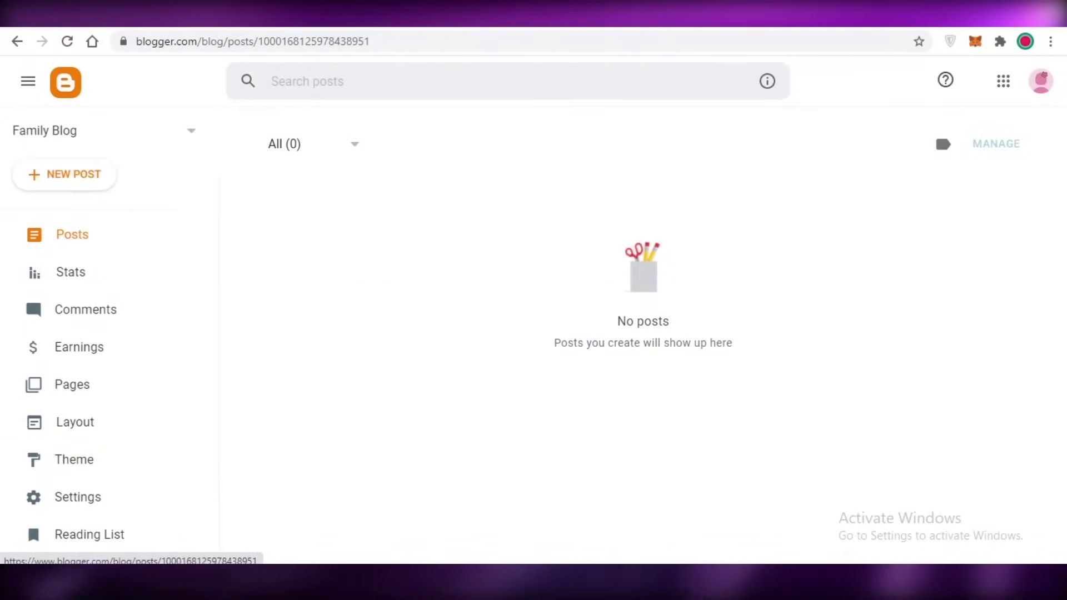
left_click(389, 11)
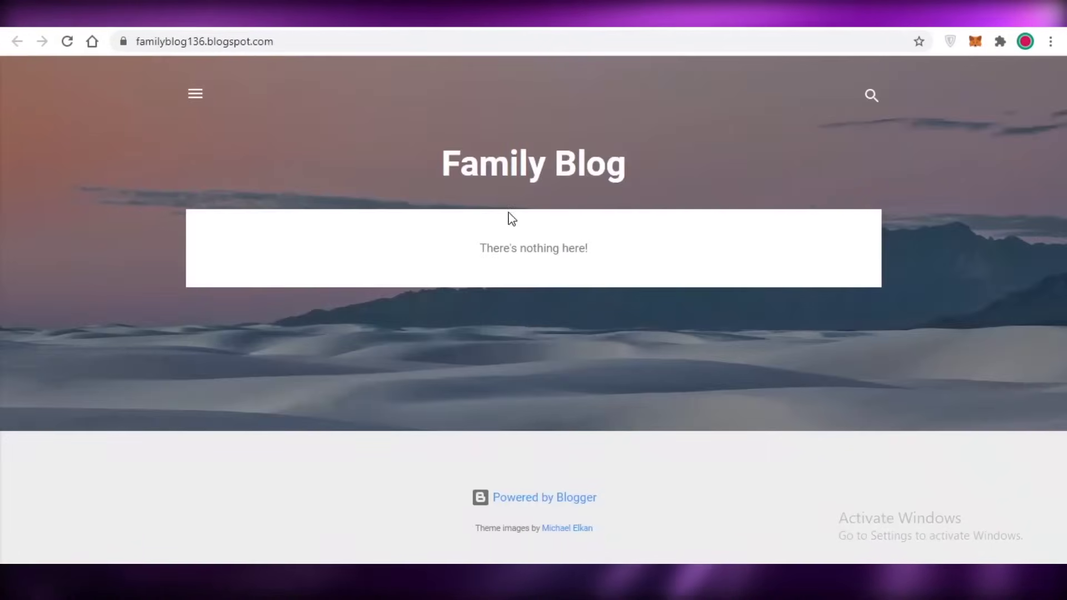
left_click(198, 96)
left_click(329, 126)
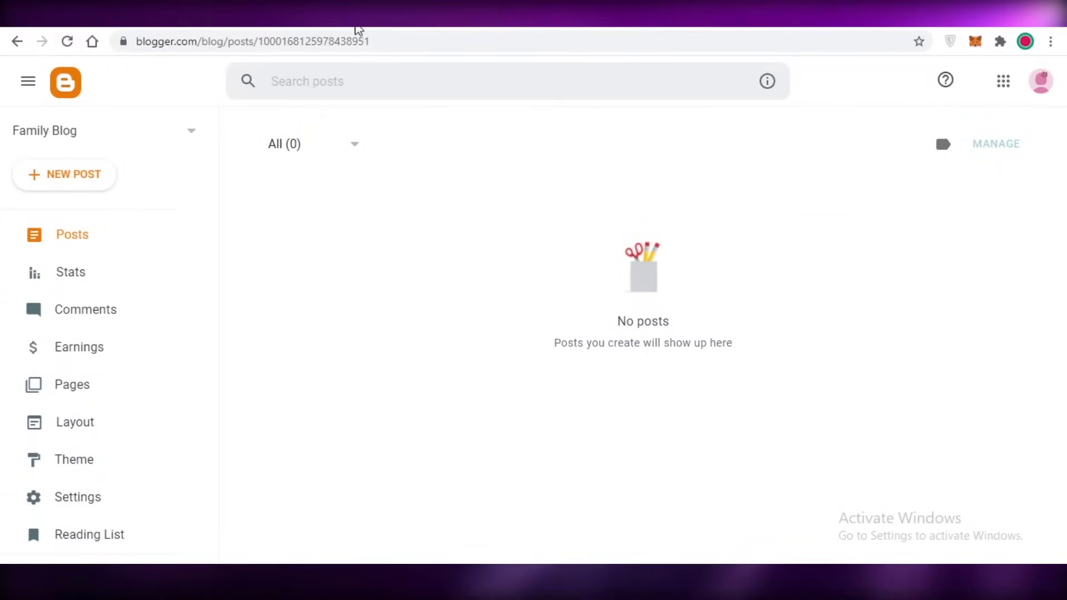
Step: Start a new post titled 'Blog 1' with body text 'asdasdd' and strikethrough toggled
left_click(72, 176)
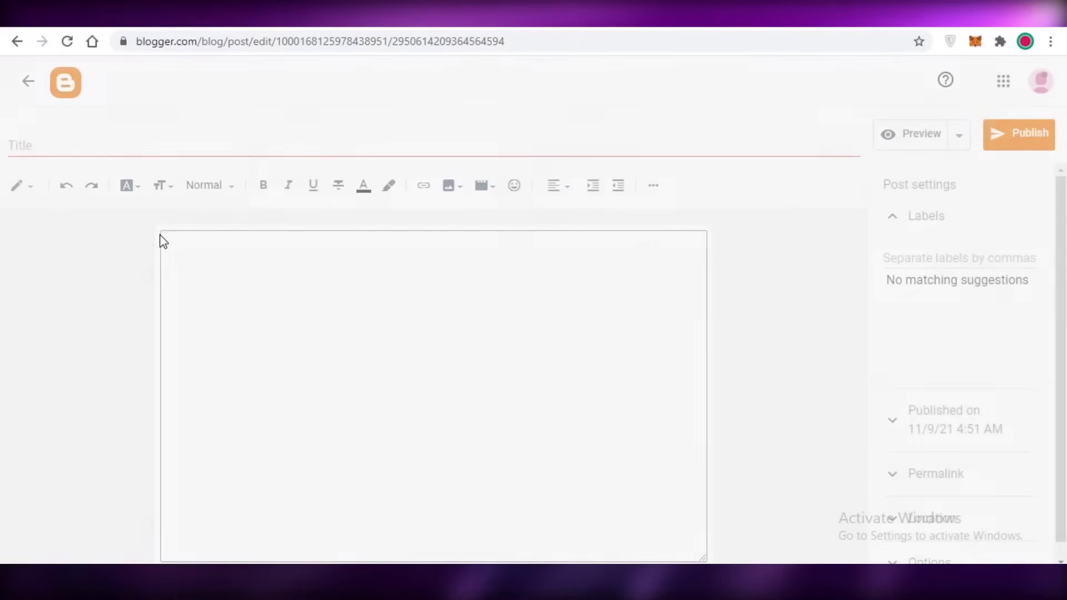
left_click(232, 255)
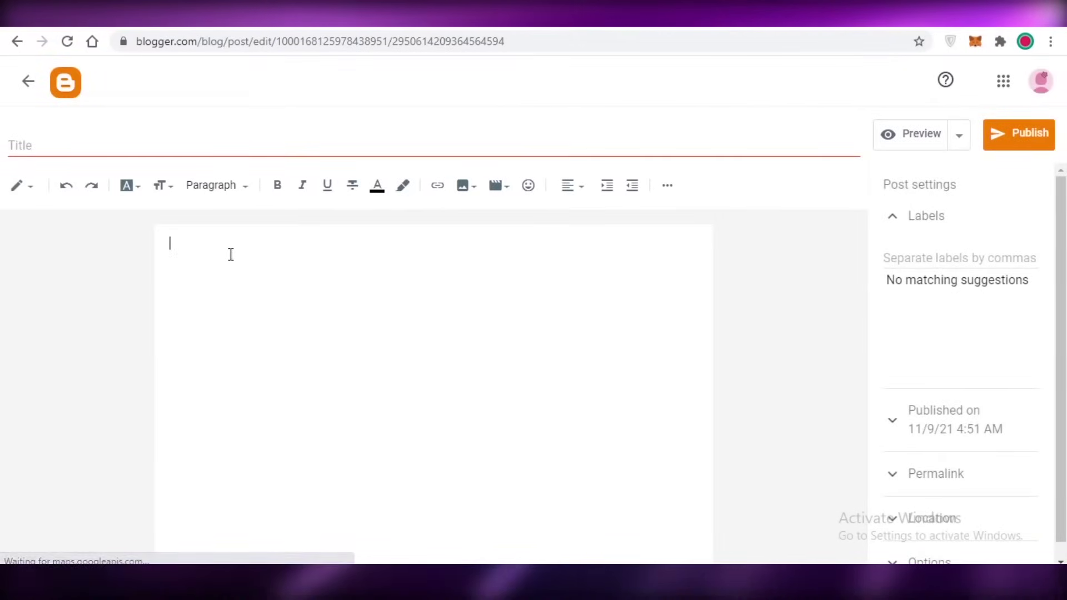
left_click(72, 145)
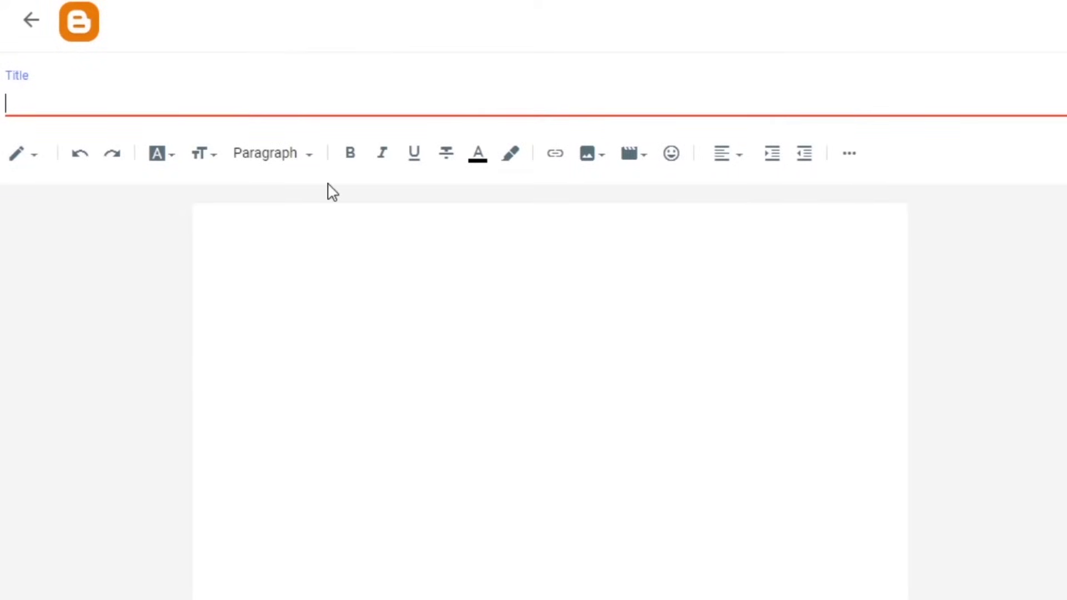
left_click(237, 97)
left_click(334, 279)
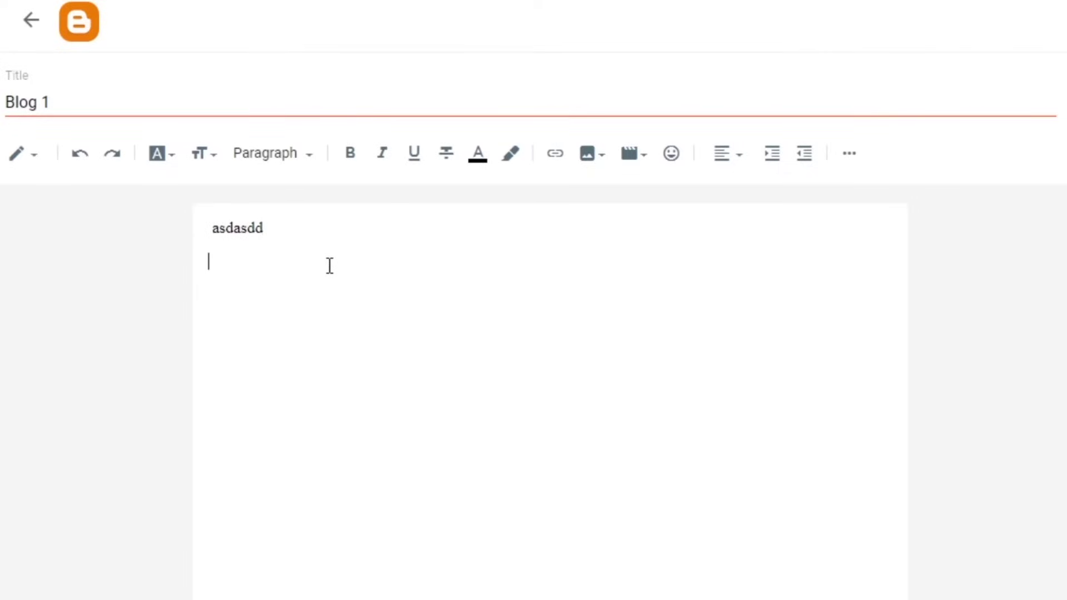
left_click(446, 165)
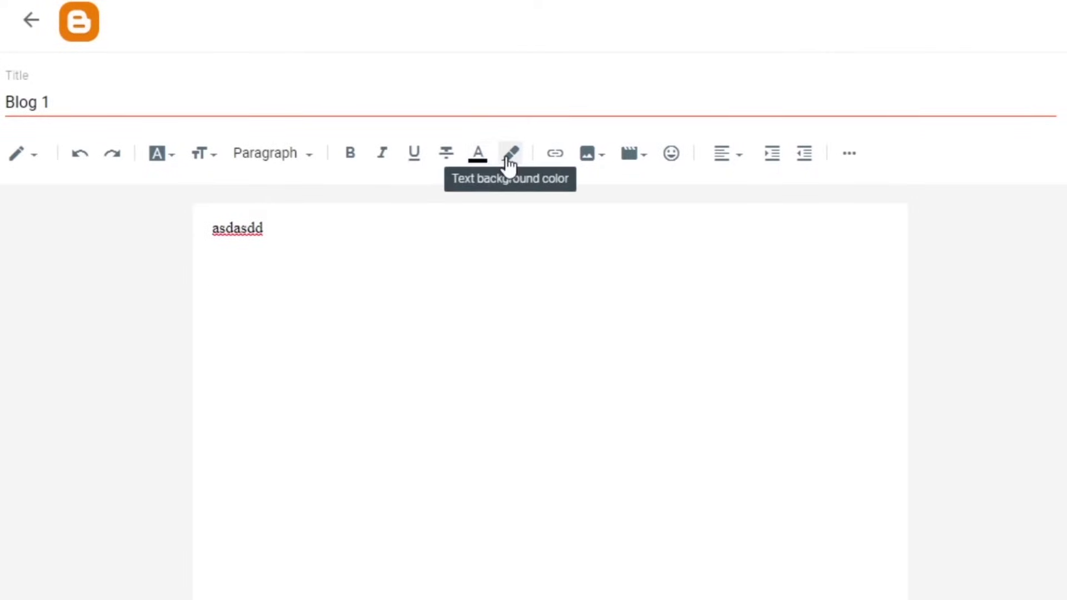
Step: Skip adding a link and choose inserting an image By URL
left_click(557, 154)
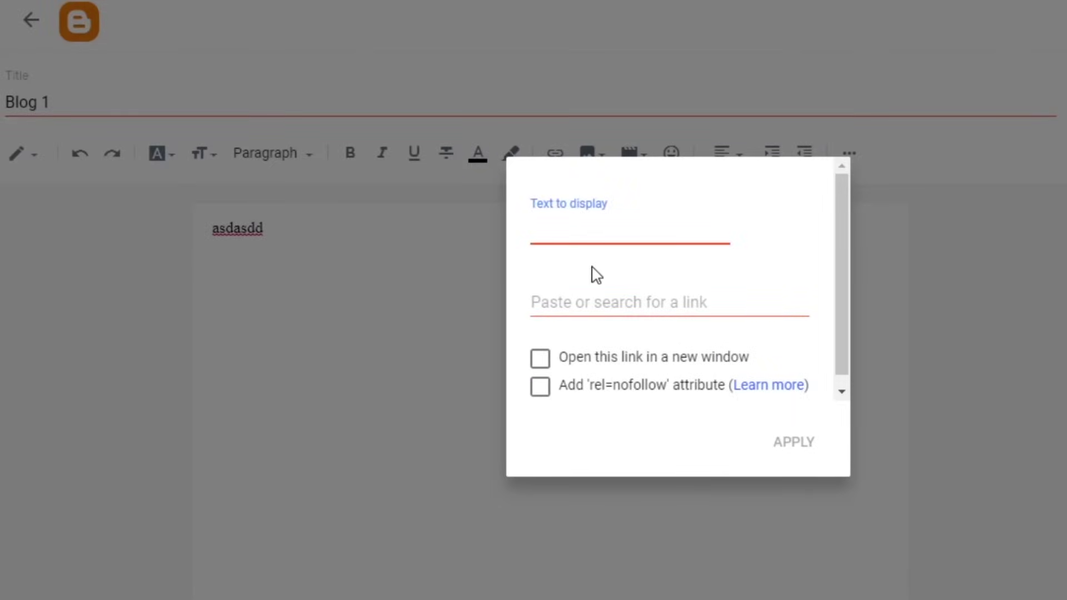
left_click(672, 509)
left_click(593, 162)
left_click(643, 158)
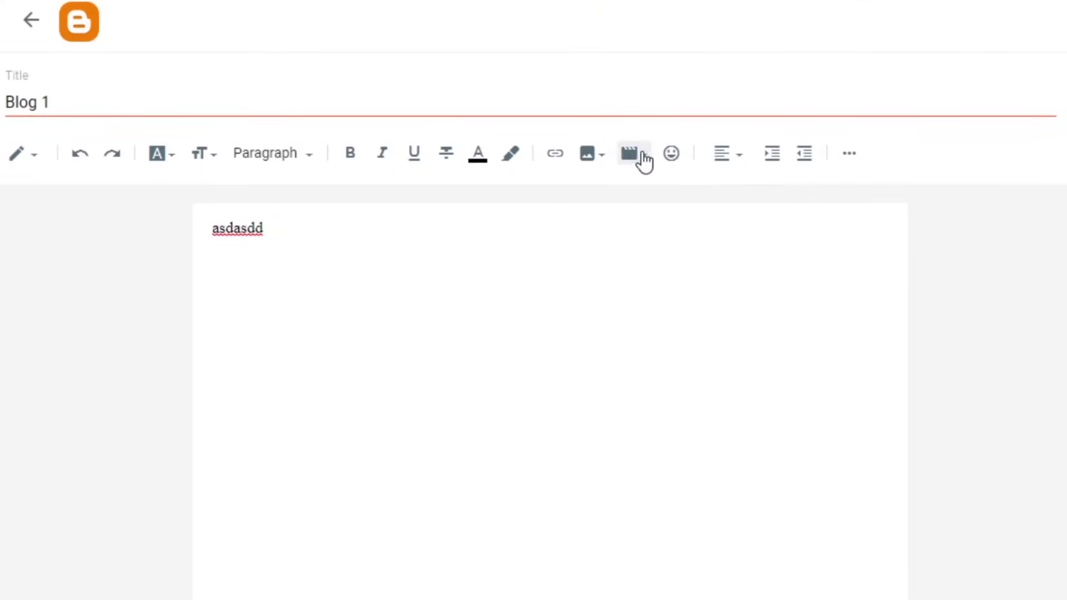
left_click(591, 154)
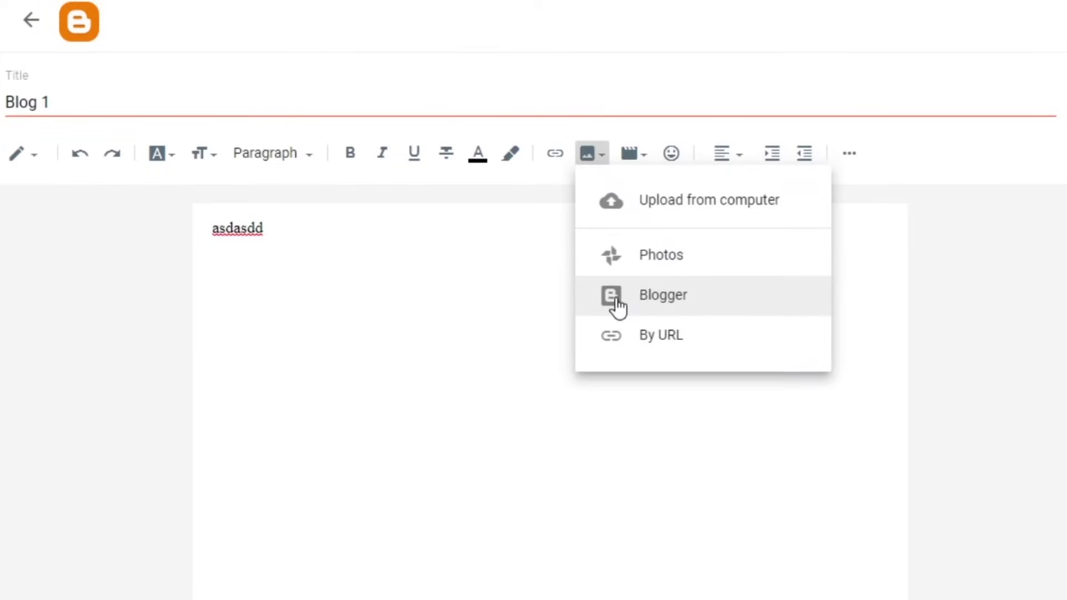
left_click(633, 338)
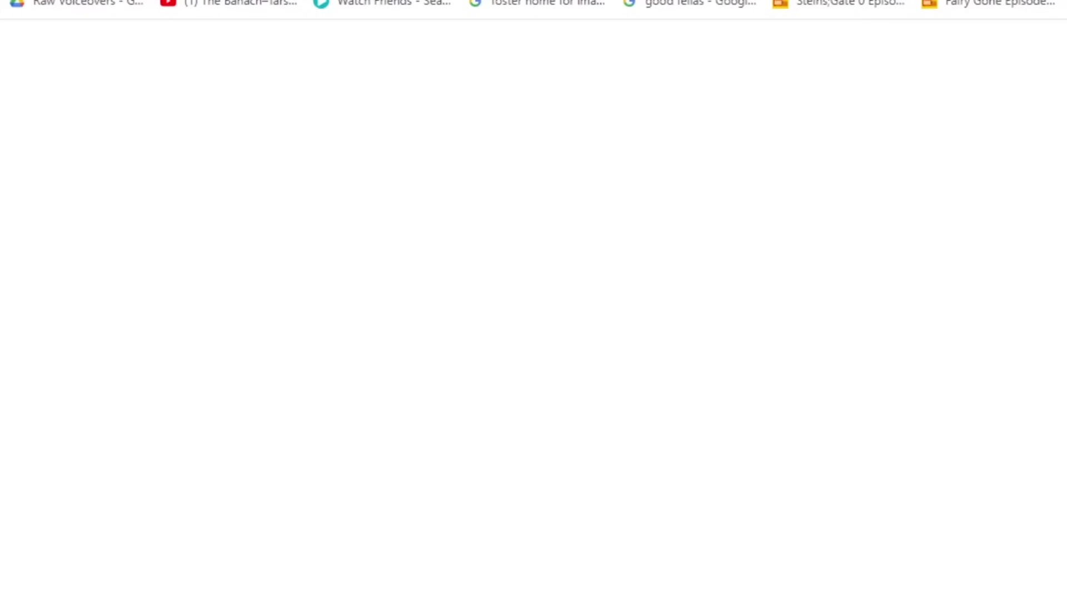
Step: Search Google Images for 'family photos' and preview the family-house photo
type("family ph")
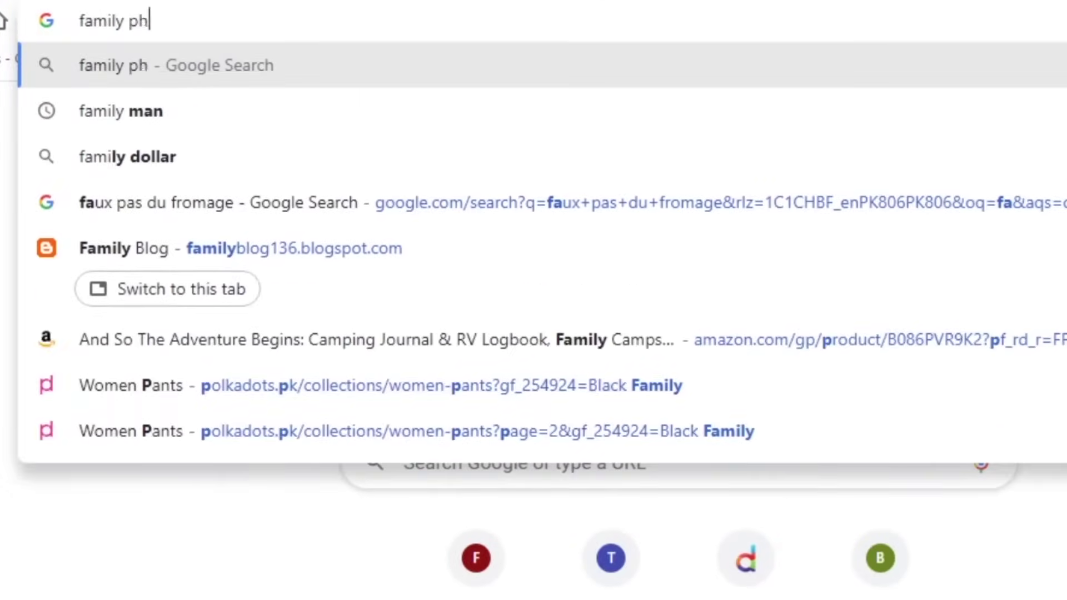
type("otos")
key("Return")
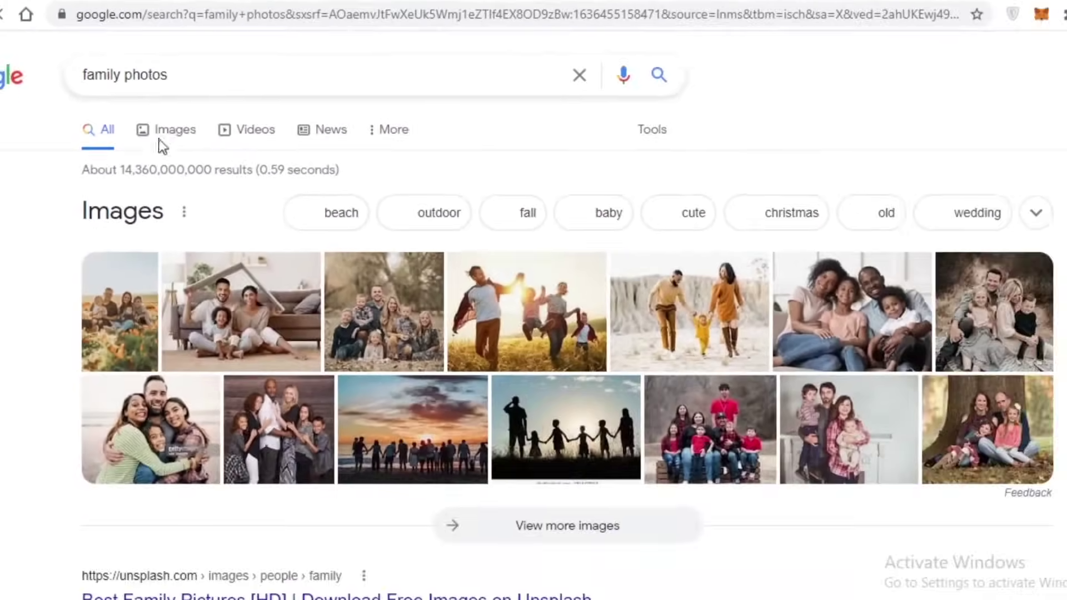
left_click(162, 137)
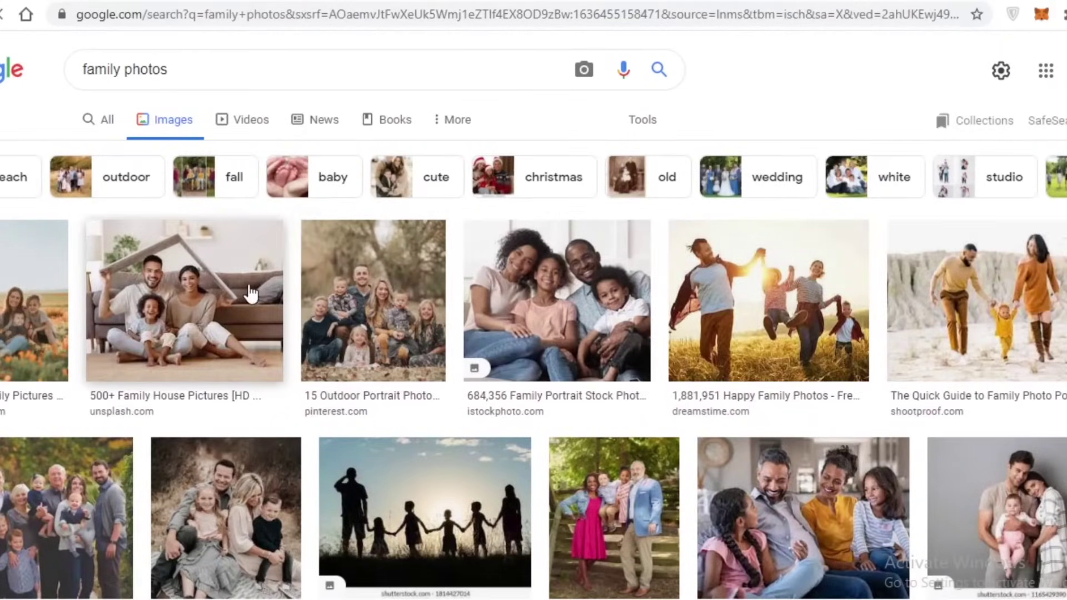
left_click(251, 293)
Step: Open the family-house photo in its own tab, copy its address, and return to Blogger
right_click(885, 247)
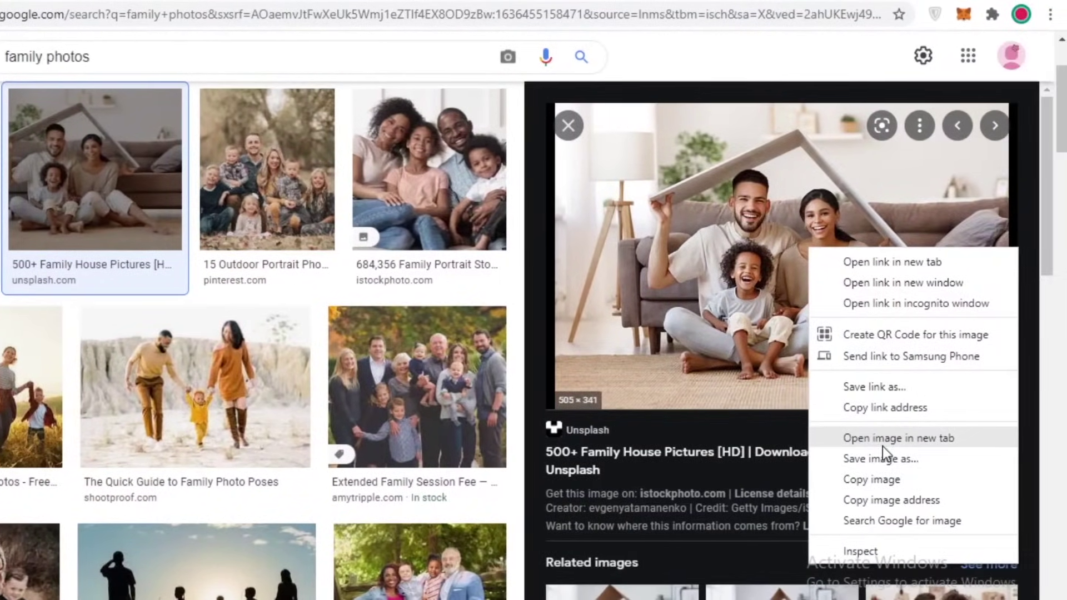
left_click(960, 439)
key("ctrl+Tab")
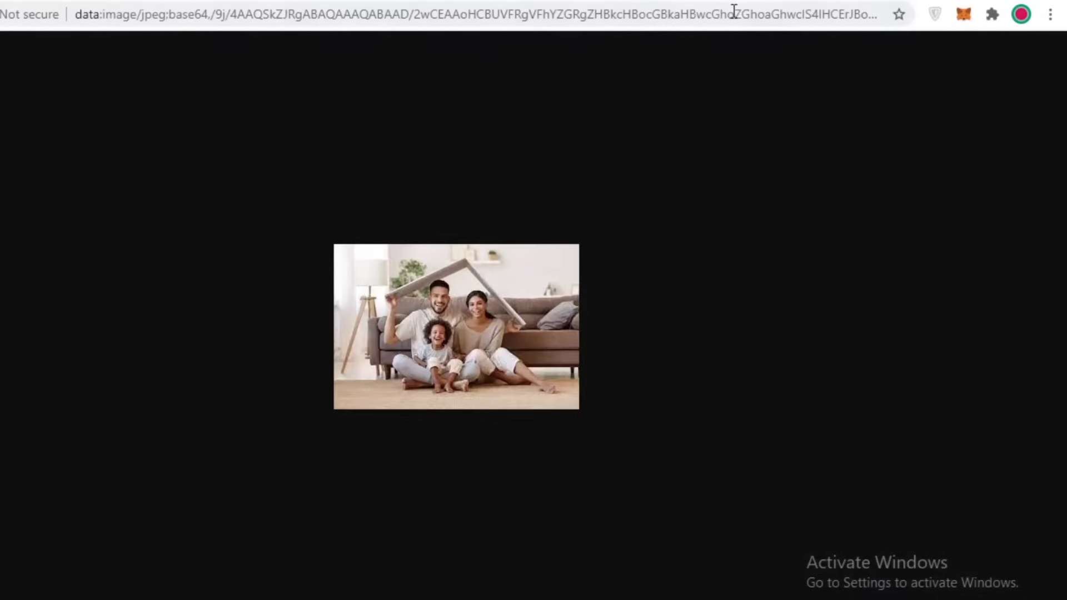
right_click(734, 11)
left_click(710, 114)
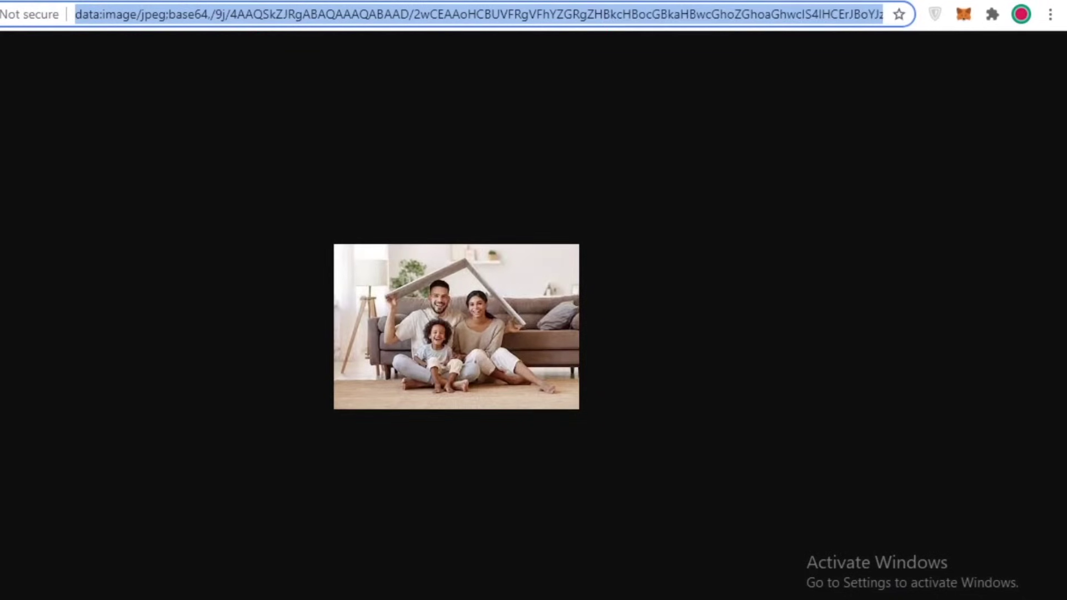
key("ctrl+shift+Tab")
key("ctrl+shift+Tab")
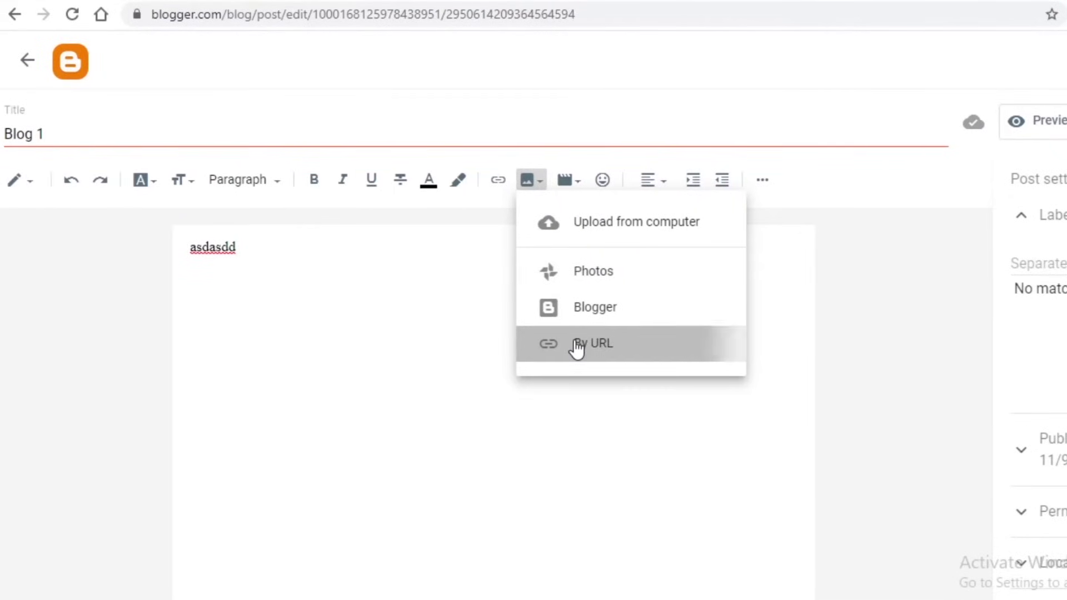
Step: Paste the copied family-house image address into By URL, which turns out invalid
left_click(577, 347)
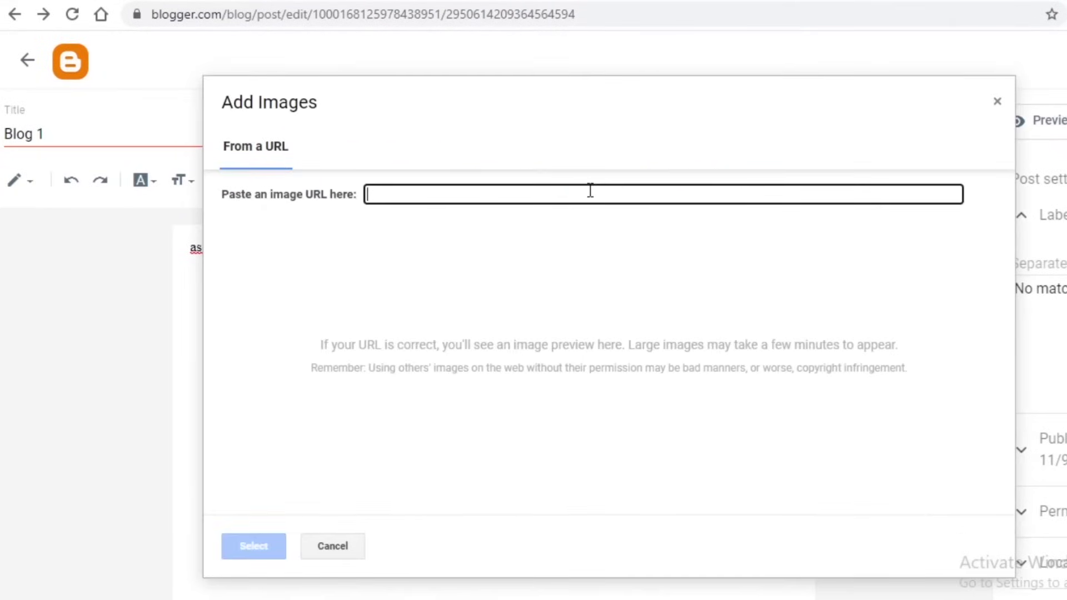
right_click(588, 192)
left_click(642, 332)
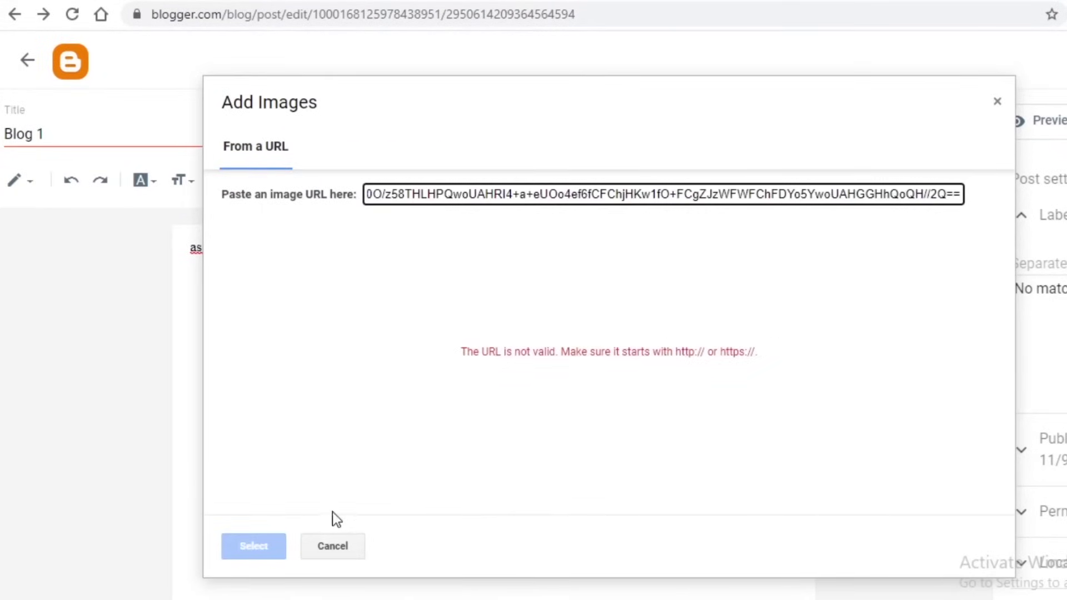
left_click(329, 486)
Step: Copy the Dreamstime family photo's address from the Google Images results
key("ctrl+Tab")
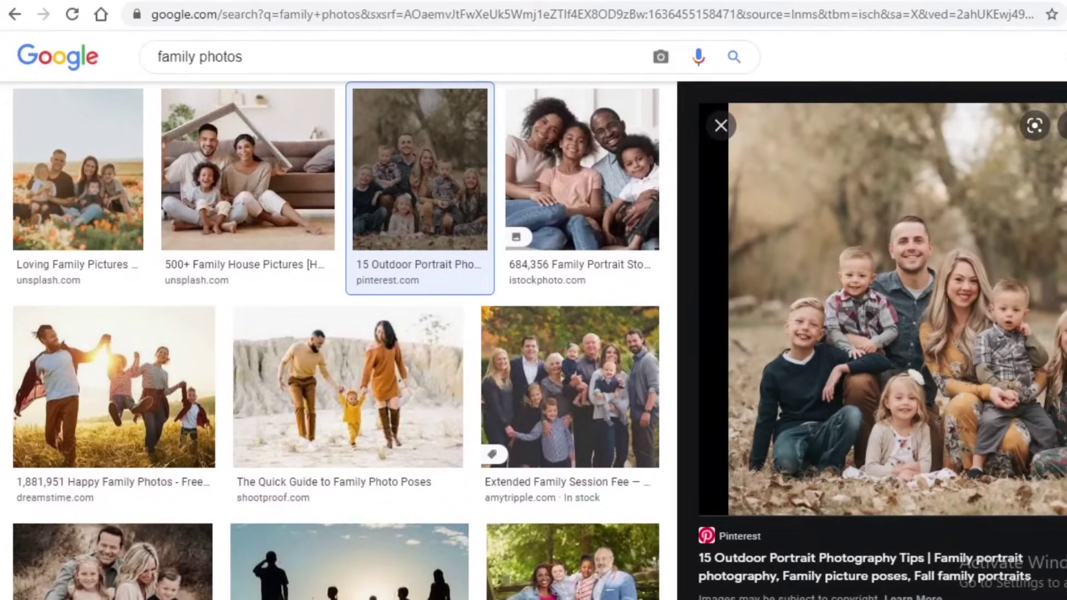
key("ctrl+Tab")
key("ctrl+shift+Tab")
scroll(519, 283, "down", 3)
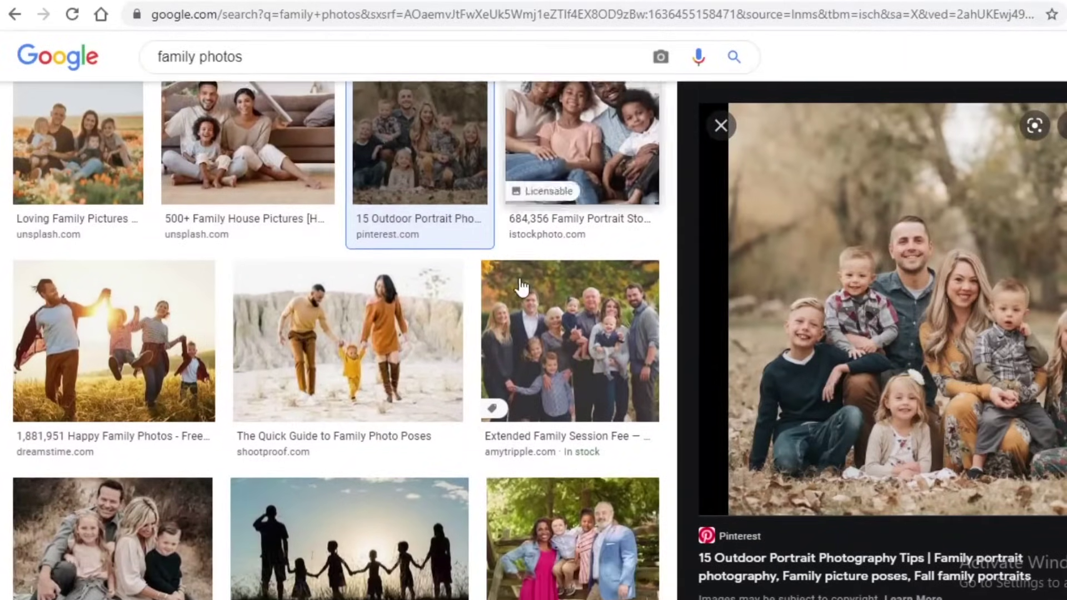
left_click(114, 228)
right_click(897, 162)
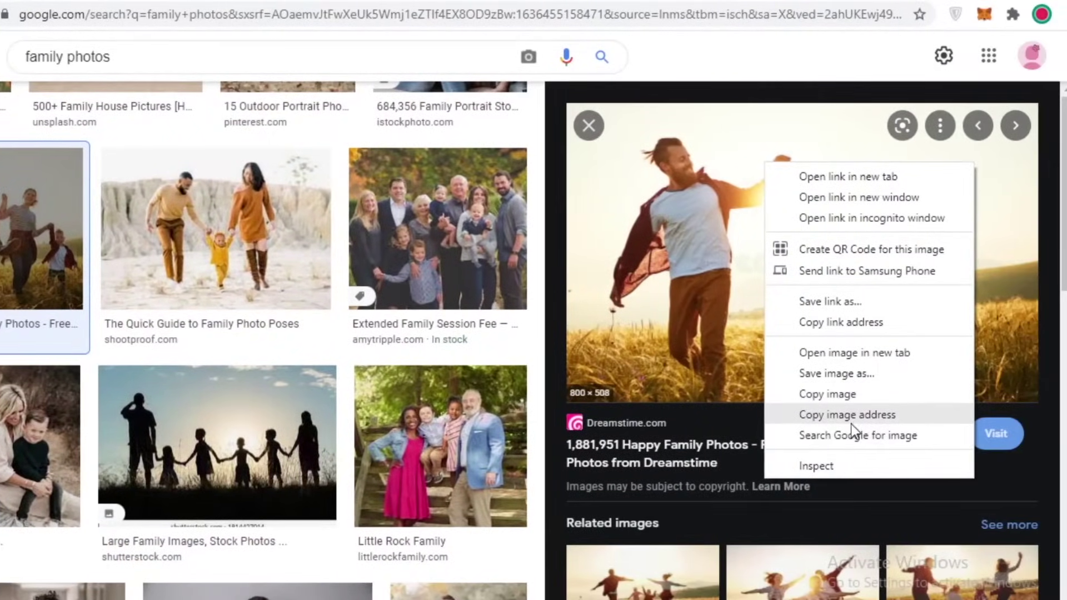
left_click(982, 414)
key("ctrl+shift+Tab")
Step: Replace the invalid link with the Dreamstime address and insert the photo into Blog 1
key("ctrl+v")
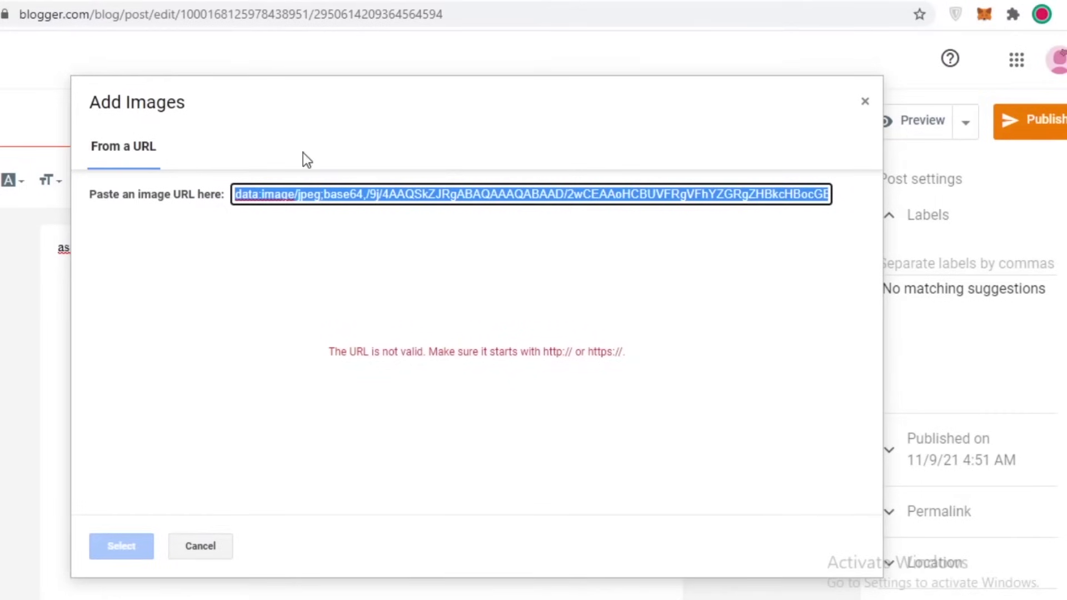
right_click(362, 203)
left_click(396, 289)
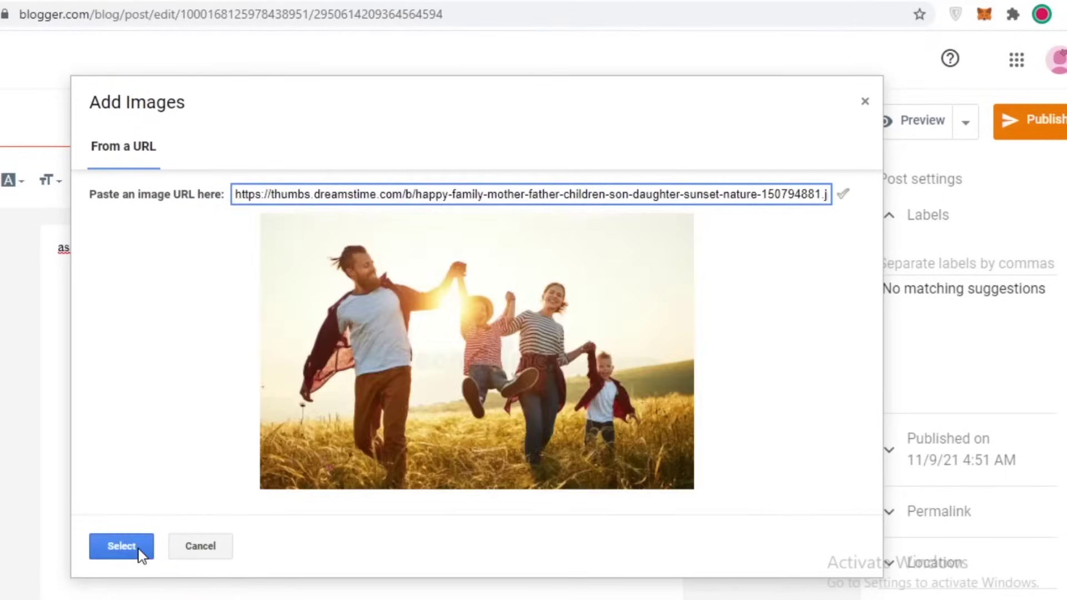
left_click(122, 546)
key("ctrl+Tab")
Step: Shrink the running-family photo from its lower corners, centred below 'asdasdd', and select it
key("ctrl+Tab")
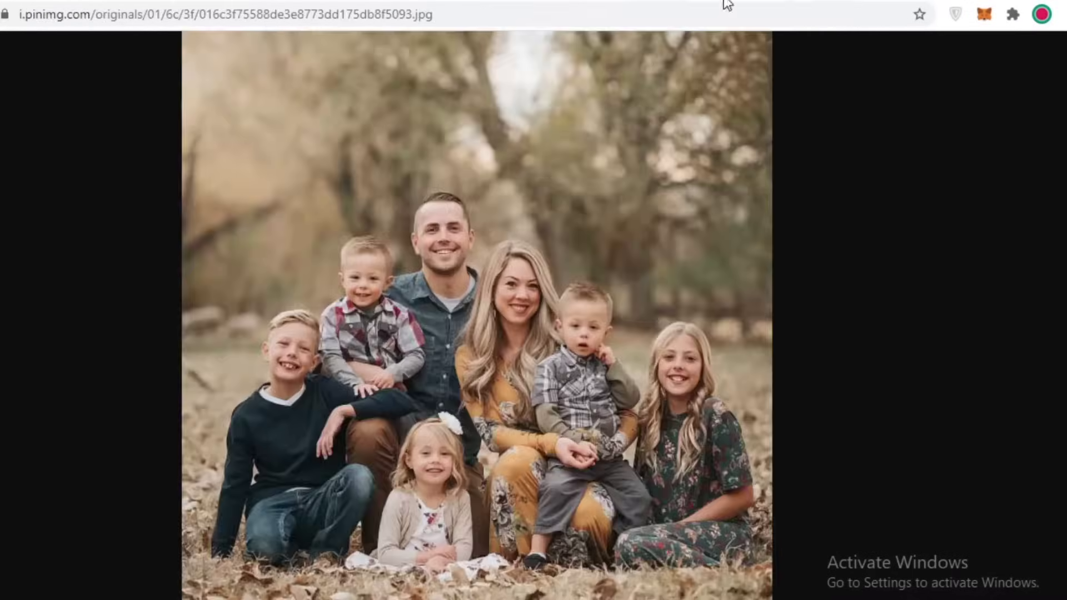
key("ctrl+Tab")
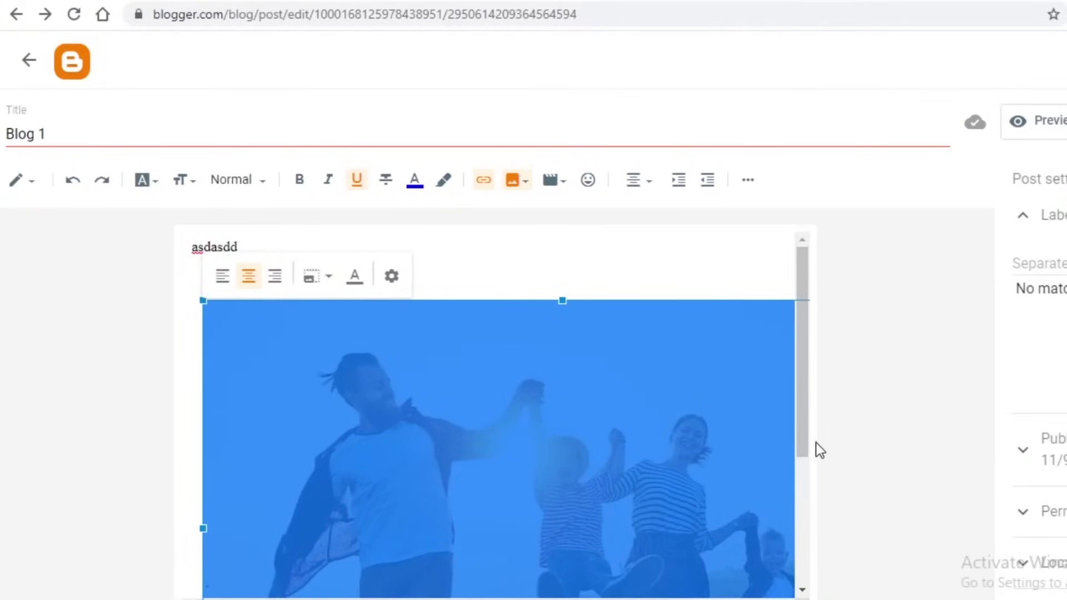
left_click(826, 409)
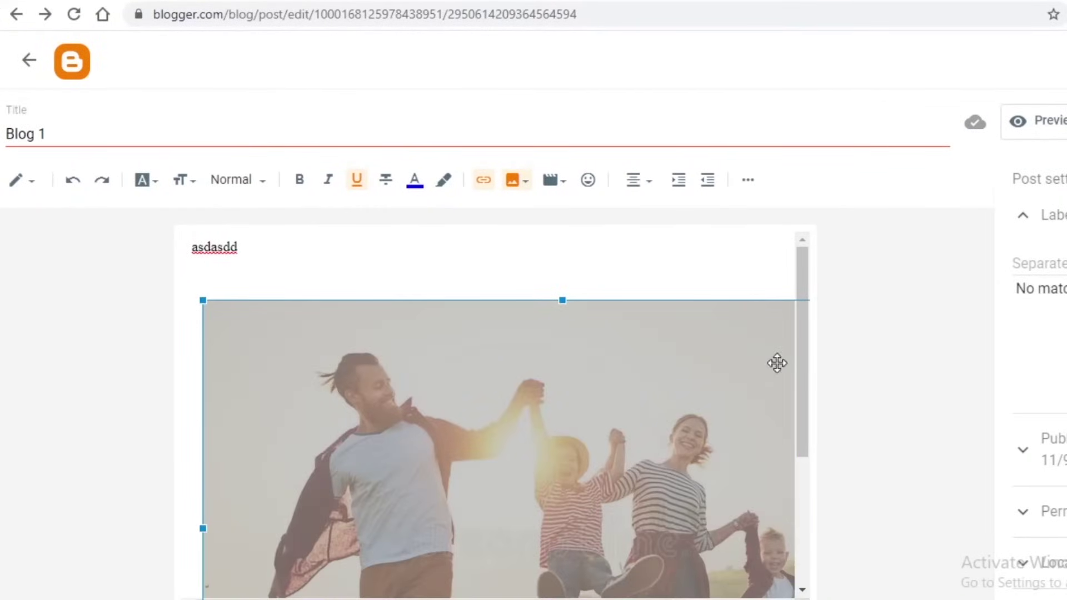
left_click_drag(802, 364, 801, 451)
left_click(469, 402)
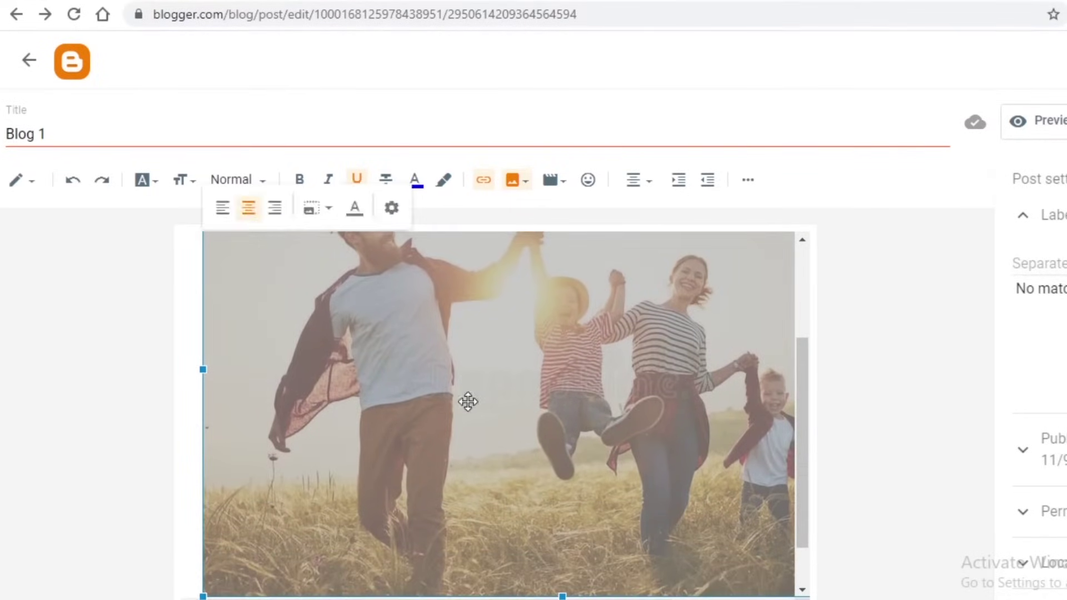
scroll(298, 550, "down", 1)
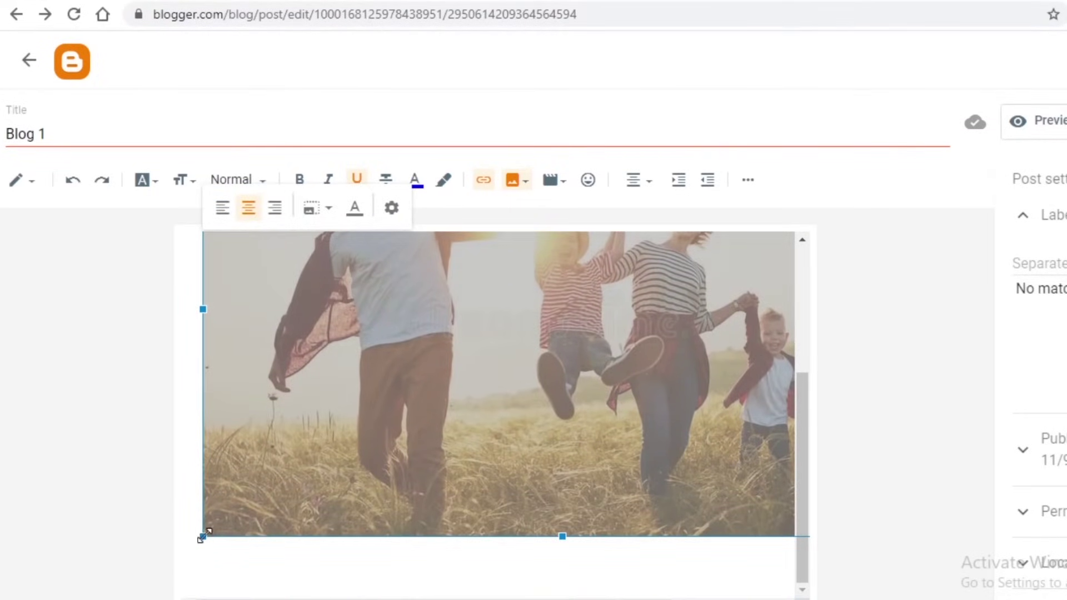
left_click_drag(202, 537, 445, 438)
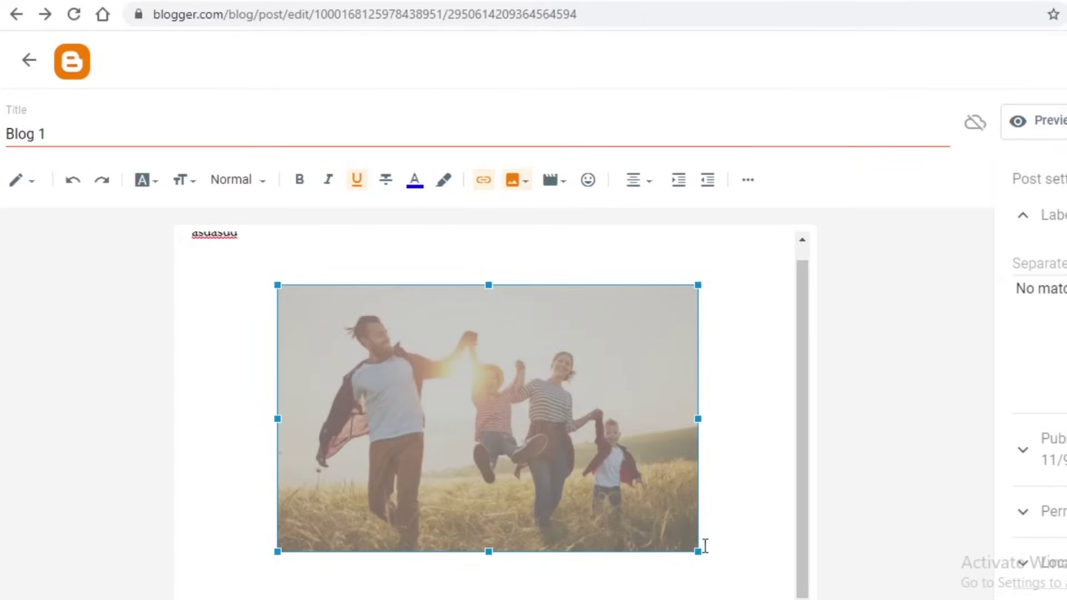
left_click_drag(696, 548, 585, 486)
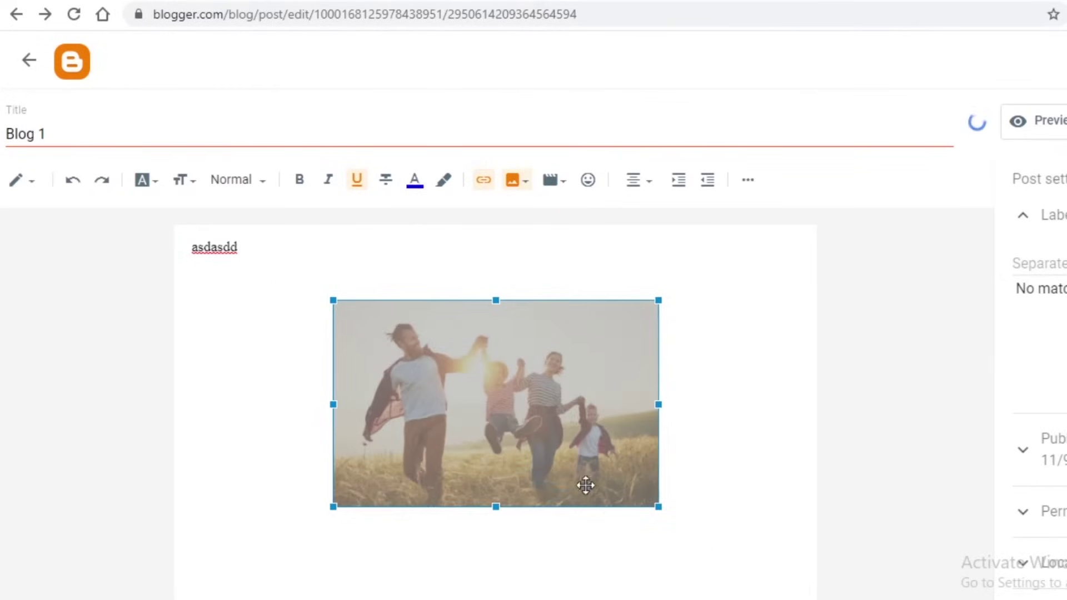
left_click(566, 415)
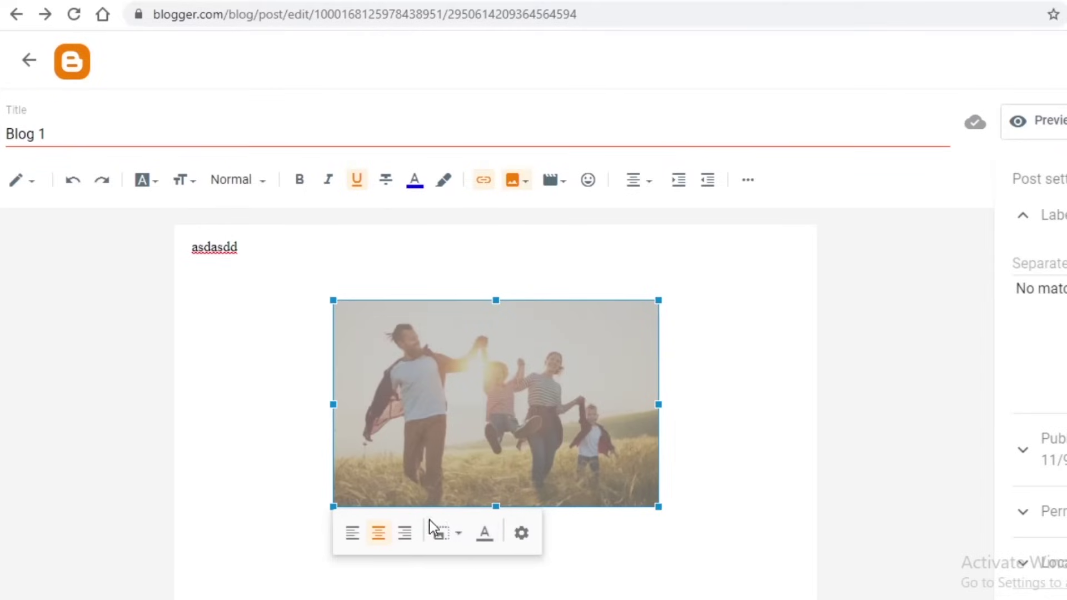
left_click(345, 536)
left_click(272, 399)
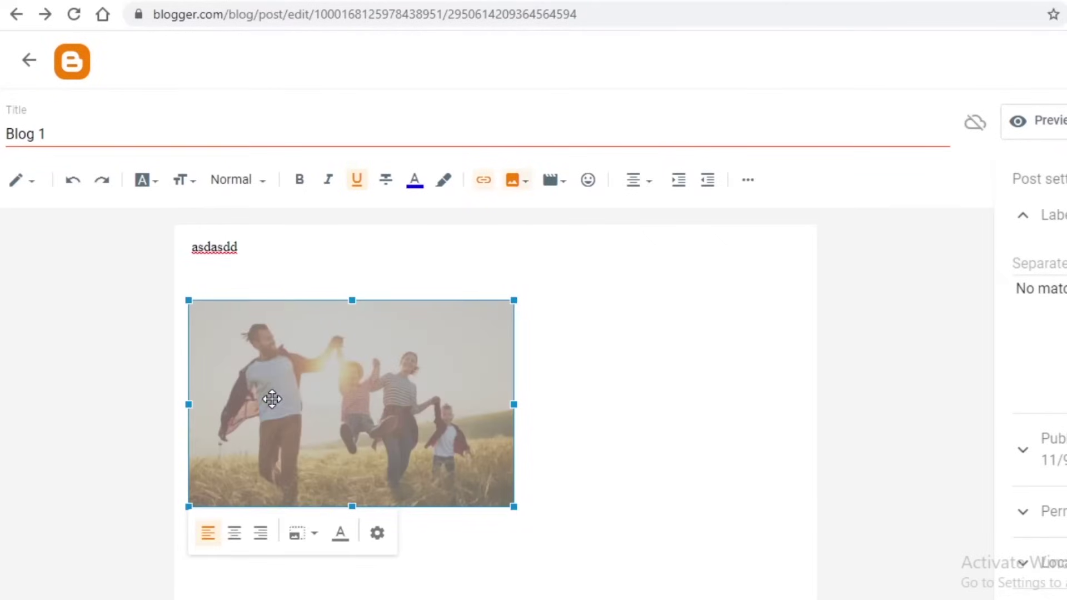
left_click(262, 534)
left_click(659, 439)
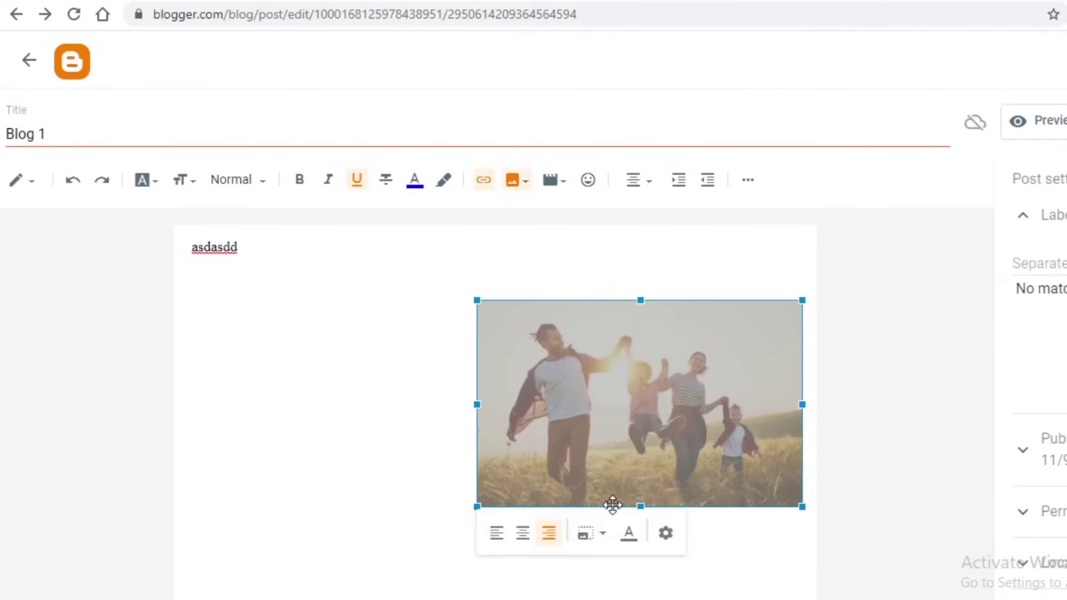
left_click(580, 534)
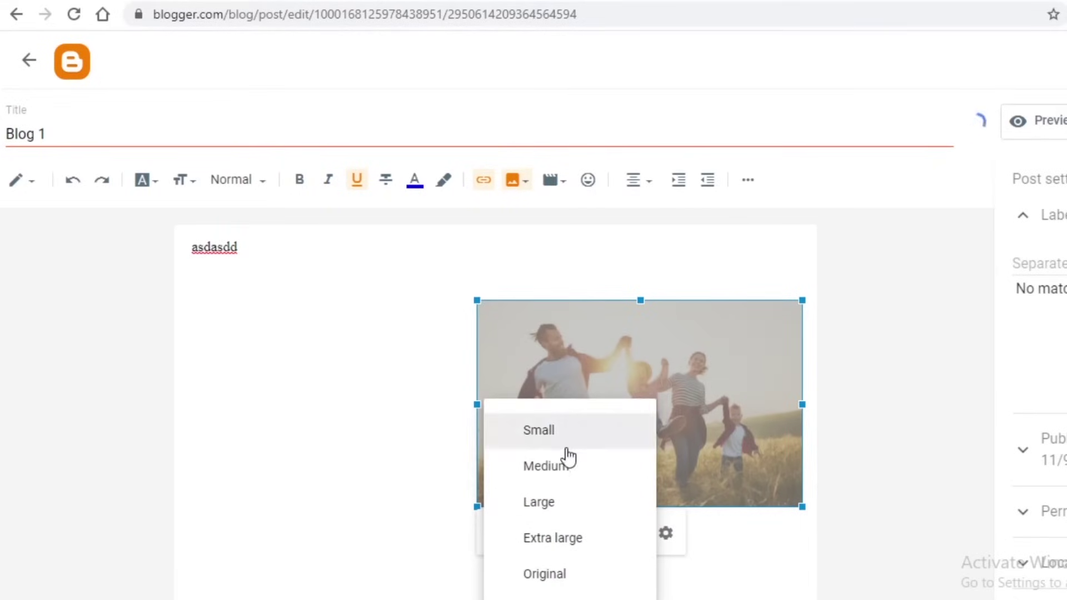
left_click(700, 426)
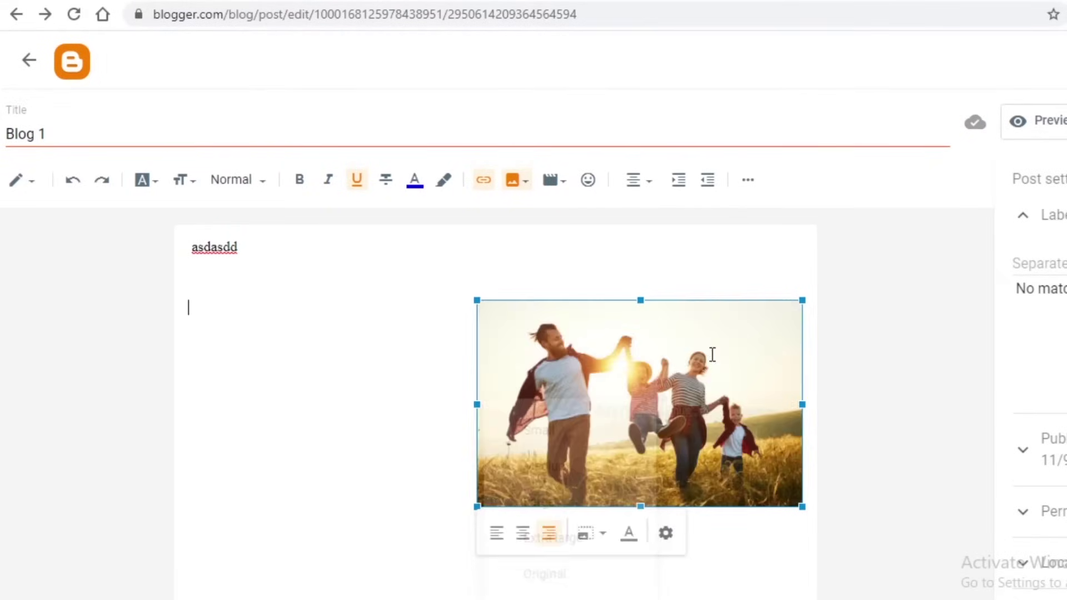
left_click(669, 478)
left_click(671, 535)
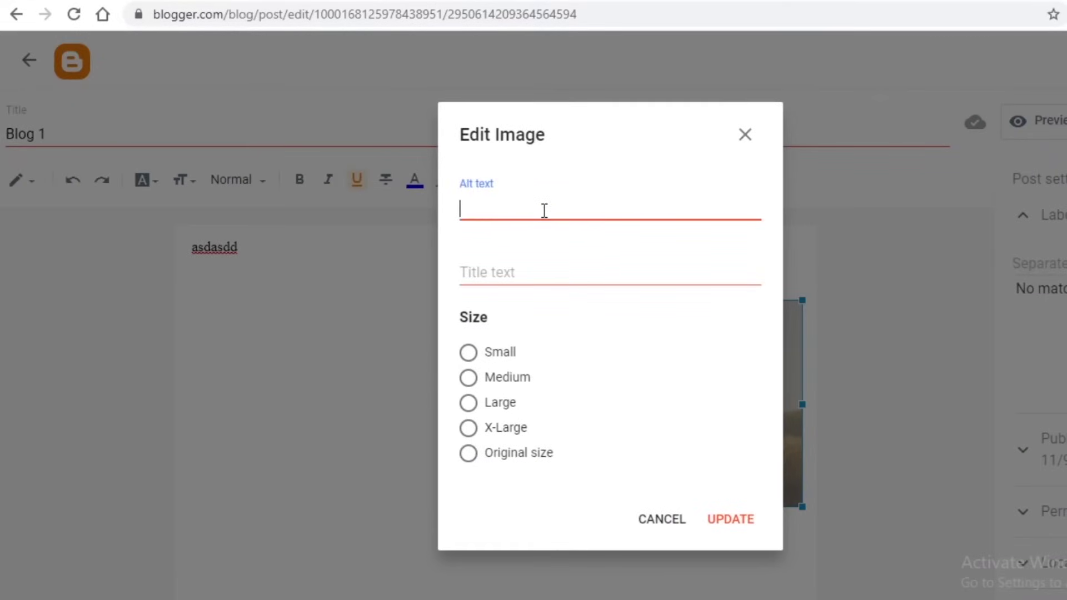
left_click(746, 134)
left_click(217, 435)
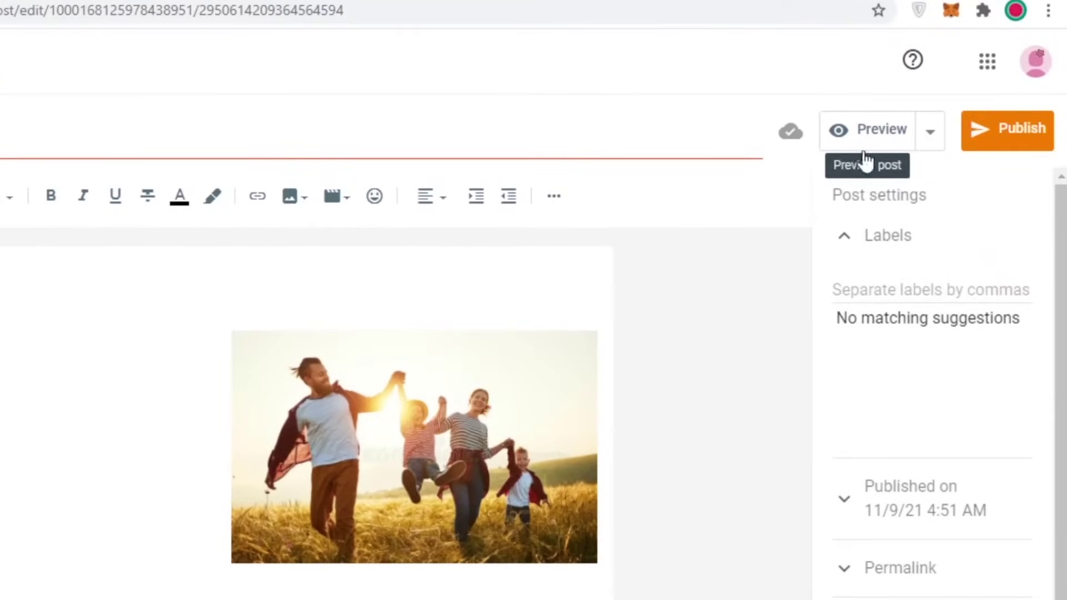
Step: Publish Blog 1, check it on the live Family Blog, and return to the Posts dashboard
left_click(1015, 126)
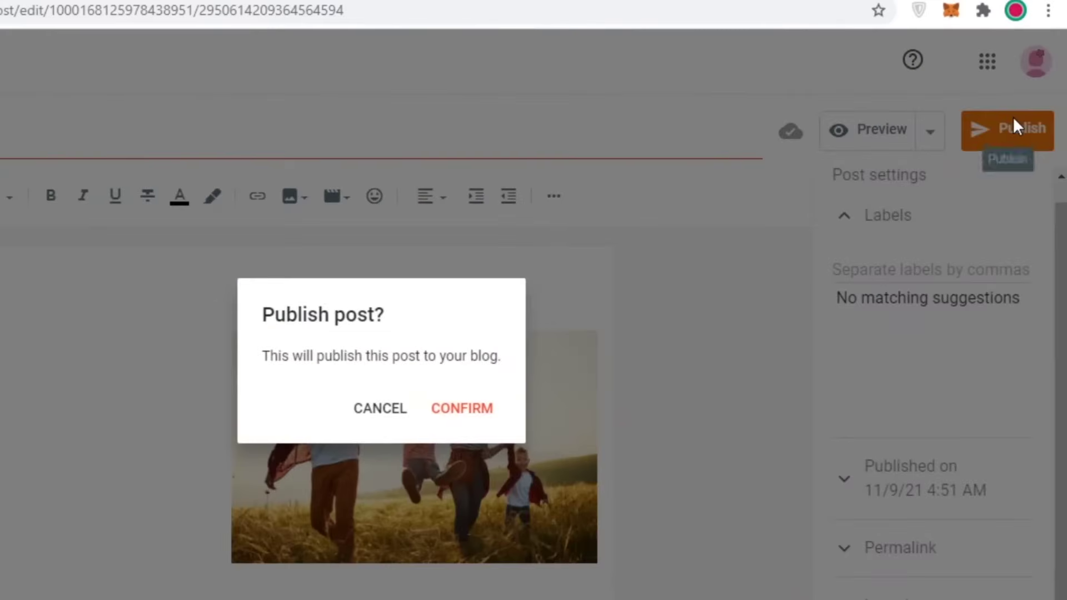
left_click(438, 415)
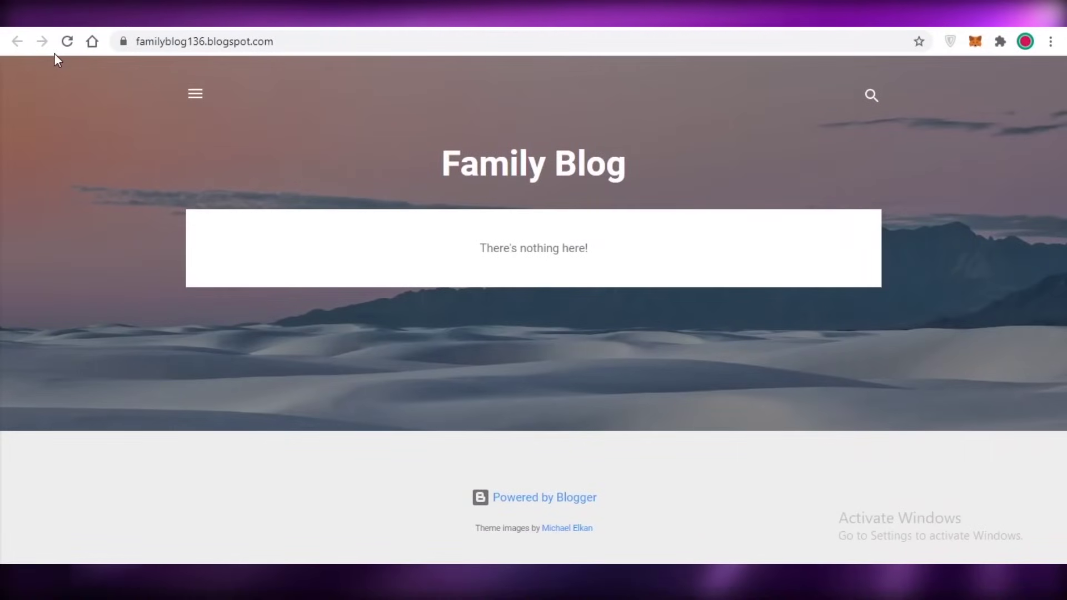
left_click(66, 42)
scroll(627, 265, "down", 8)
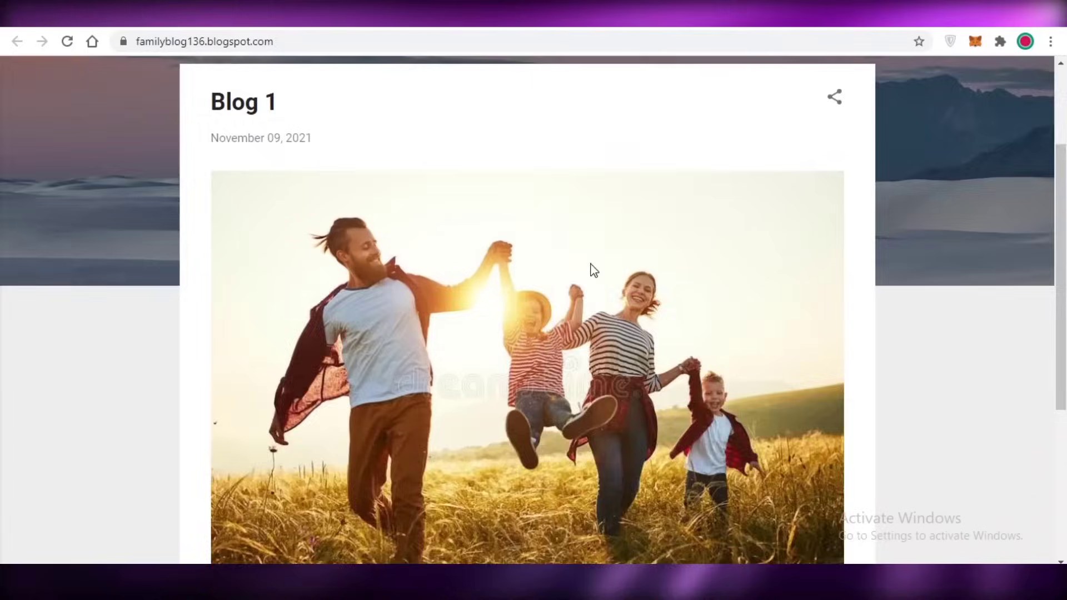
scroll(628, 193, "up", 7)
scroll(628, 193, "down", 7)
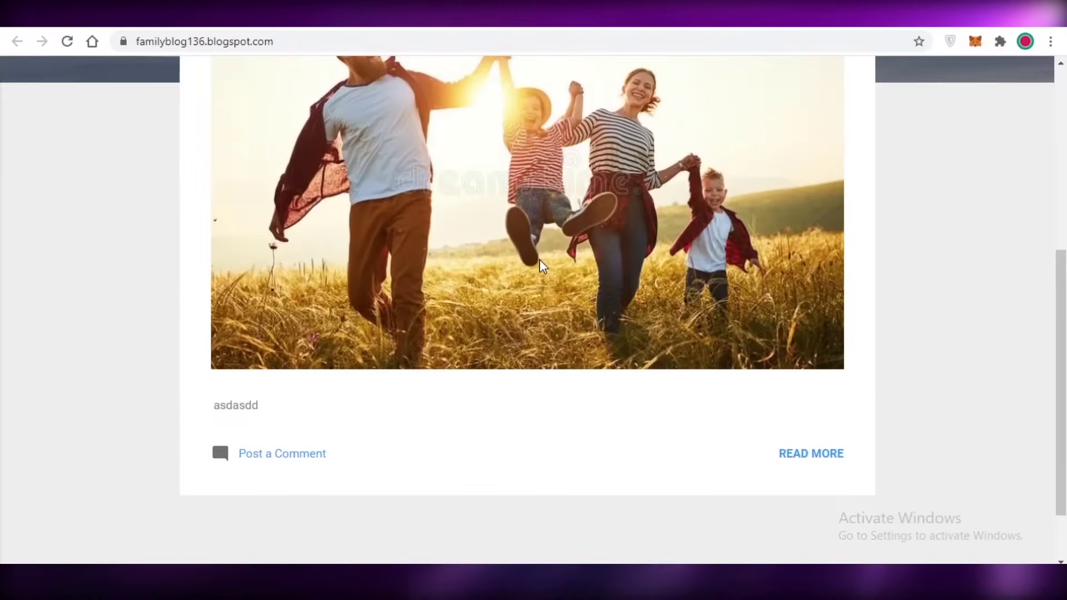
scroll(498, 238, "up", 7)
scroll(563, 177, "down", 1)
scroll(563, 176, "down", 5)
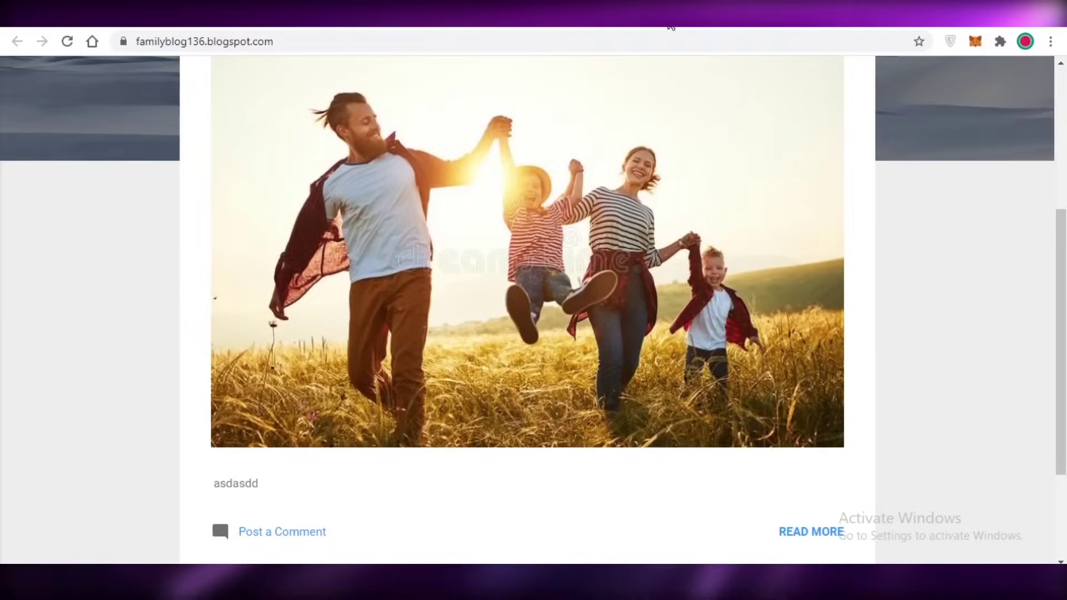
key("ctrl+Tab")
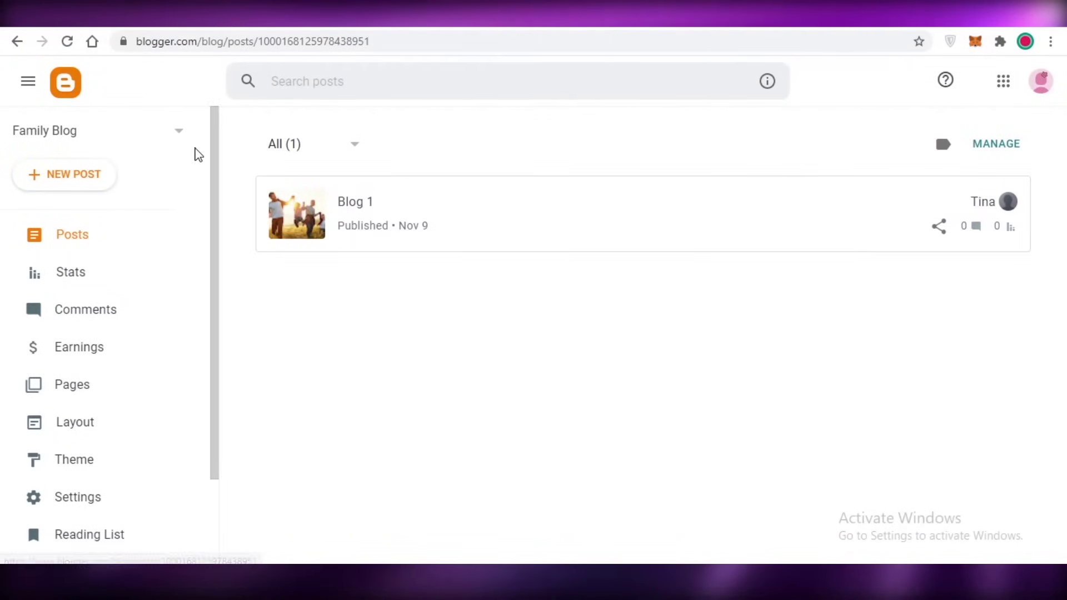
left_click(174, 134)
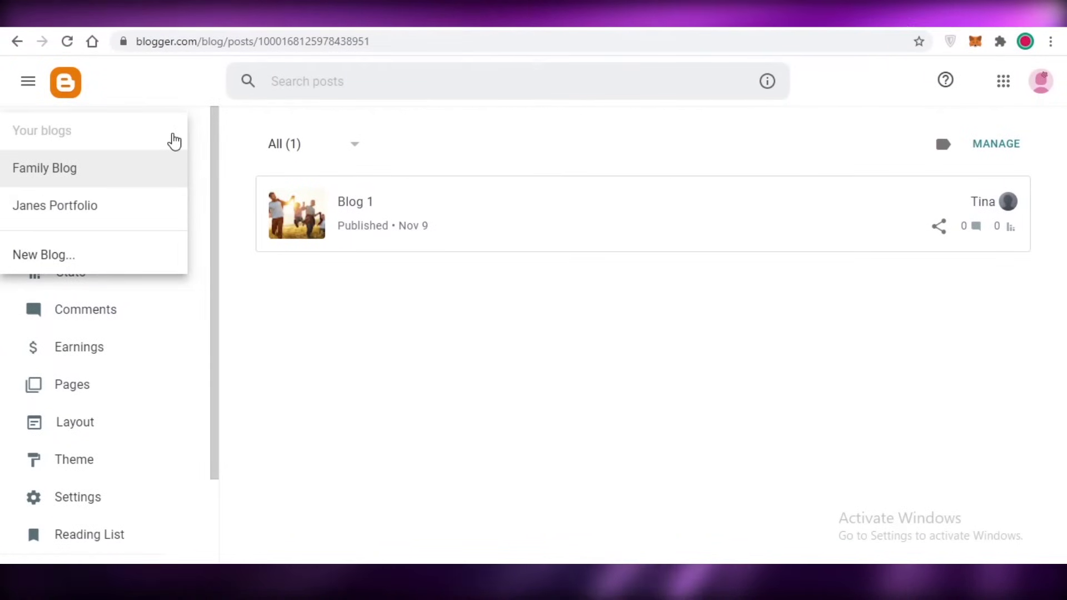
left_click(179, 149)
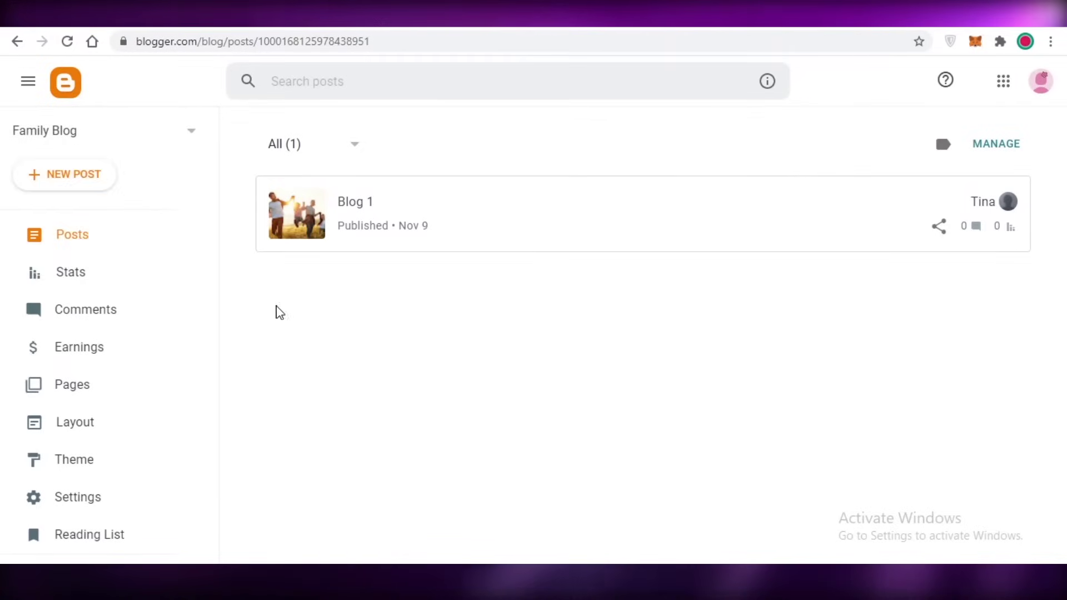
left_click(187, 135)
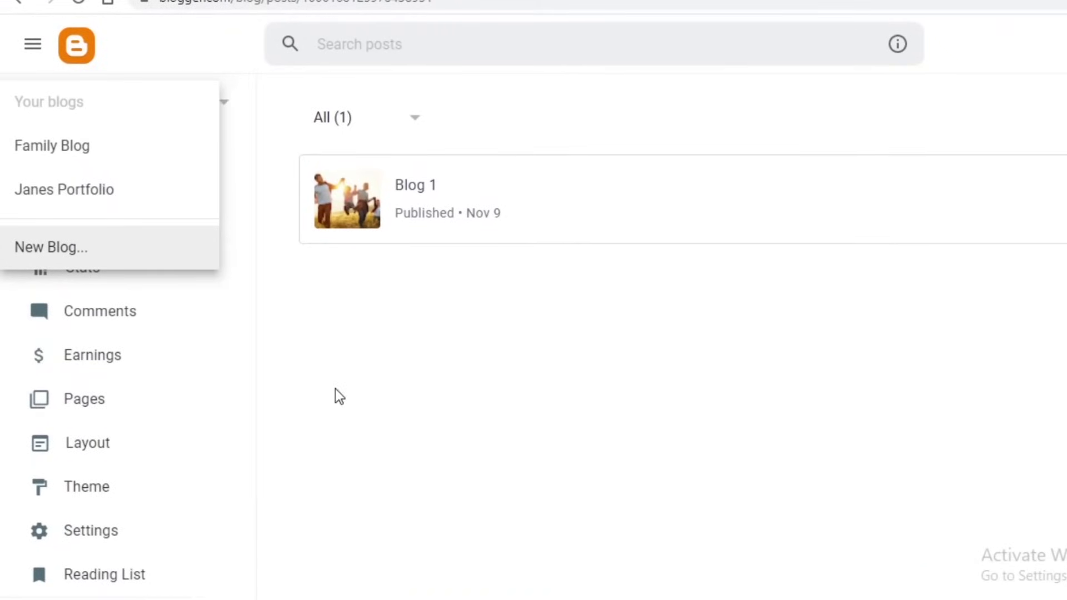
left_click(342, 392)
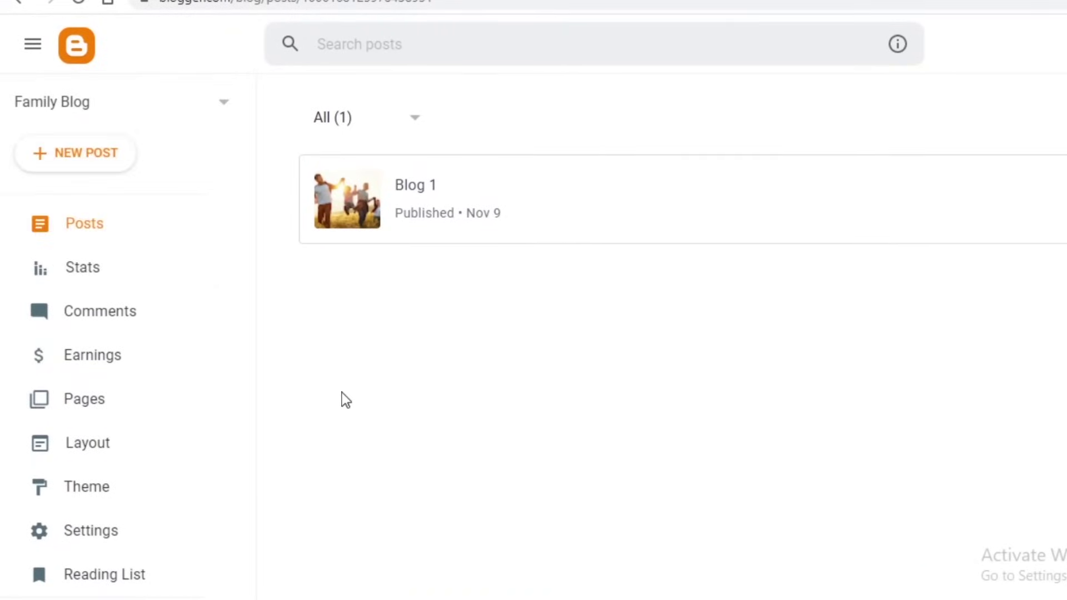
Step: Review Family Blog's stats (1 post, 1 view), then go to its Comments page
left_click(59, 263)
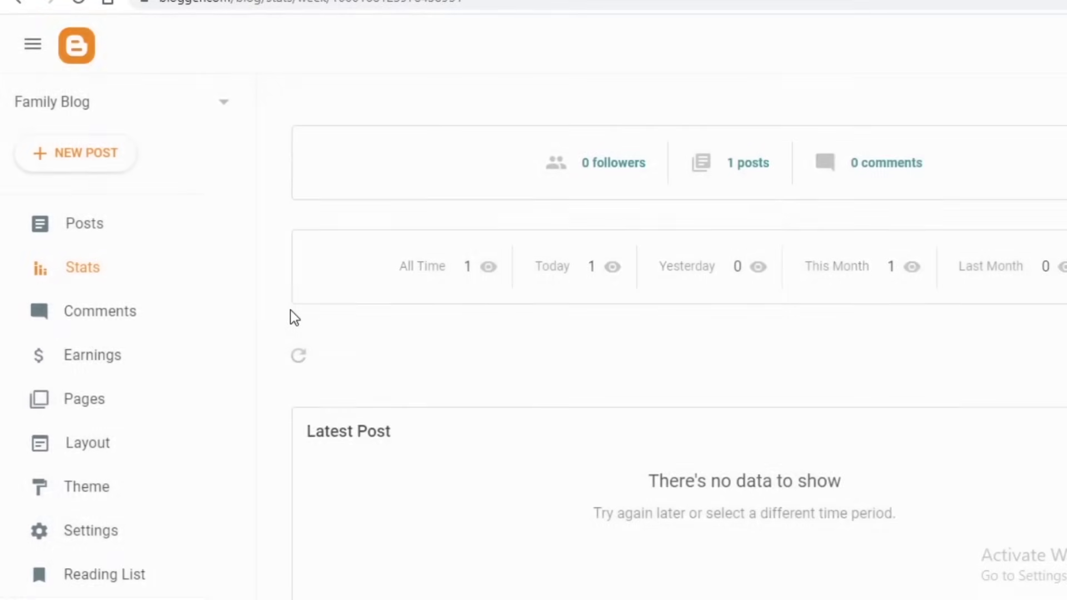
scroll(452, 295, "down", 3)
scroll(431, 276, "up", 3)
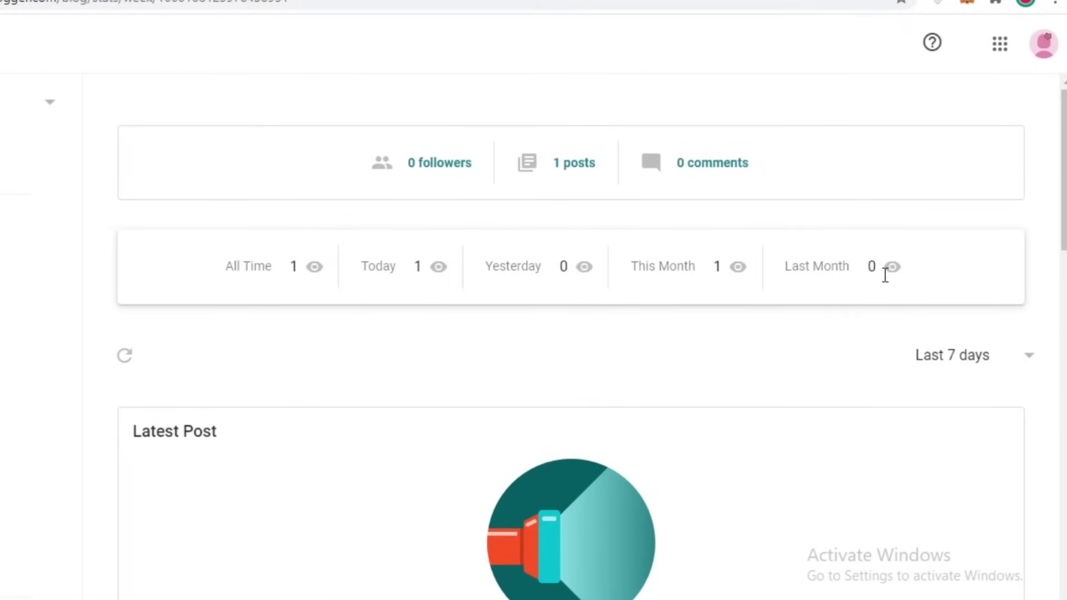
scroll(880, 286, "down", 6)
scroll(611, 242, "up", 6)
scroll(564, 210, "down", 5)
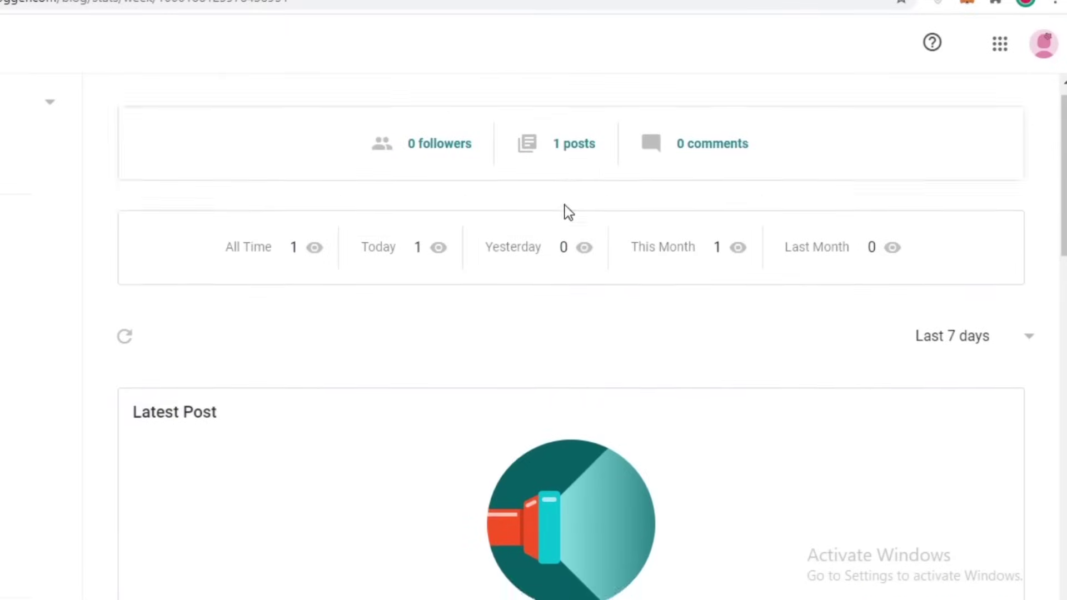
scroll(286, 295, "up", 2)
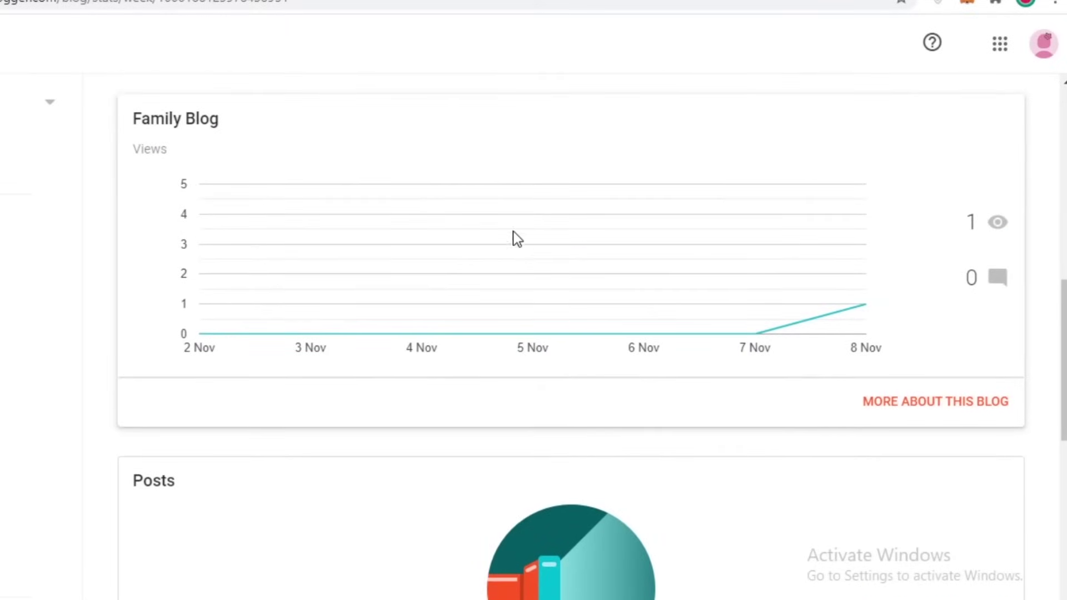
scroll(426, 212, "down", 6)
scroll(224, 200, "up", 8)
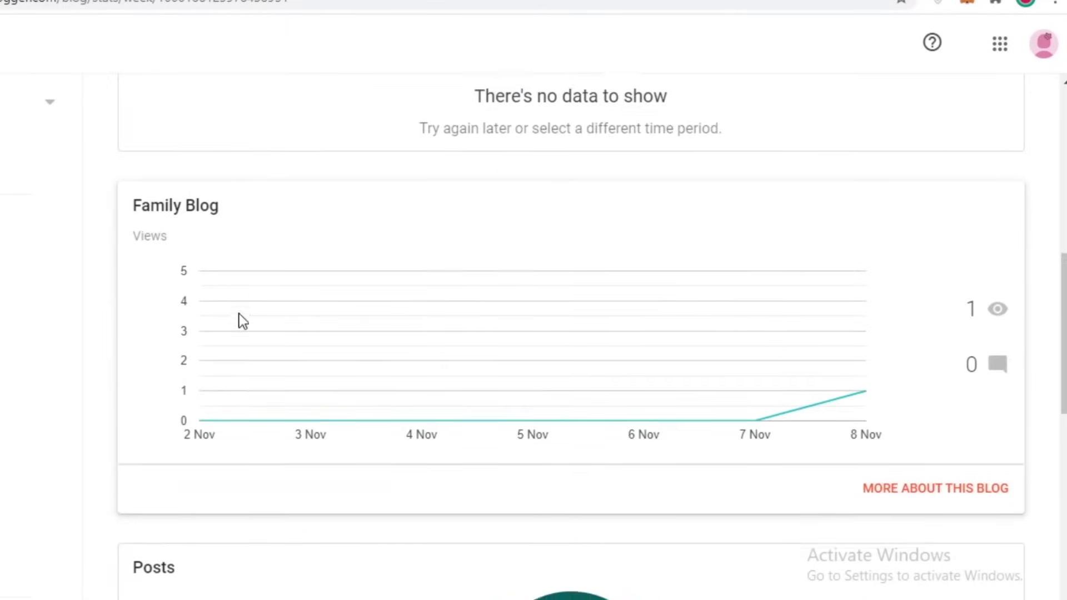
scroll(189, 213, "down", 8)
scroll(183, 189, "down", 2)
scroll(222, 144, "up", 2)
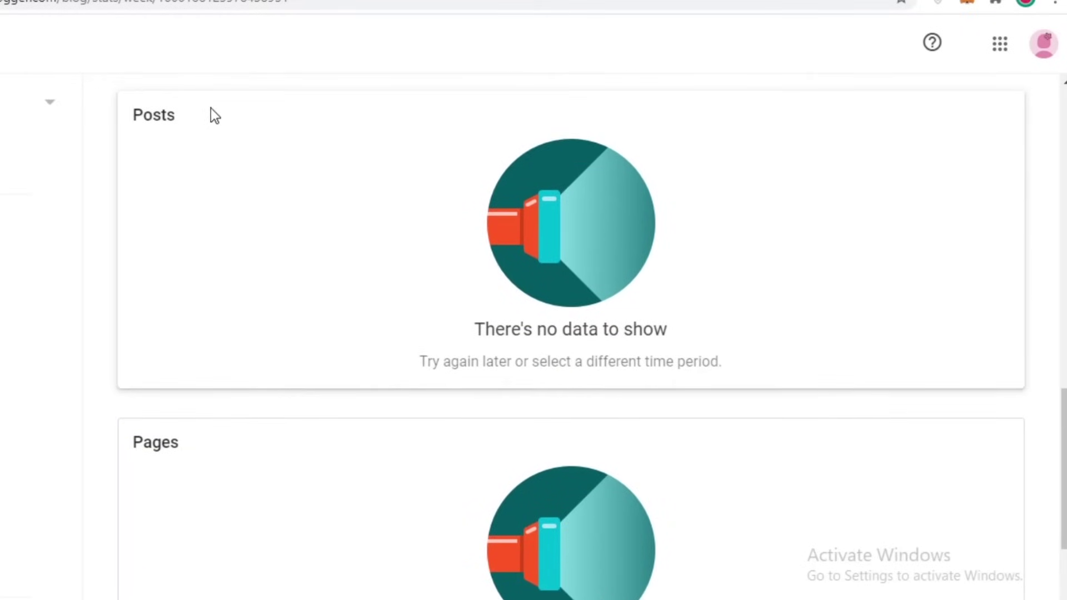
scroll(178, 211, "down", 4)
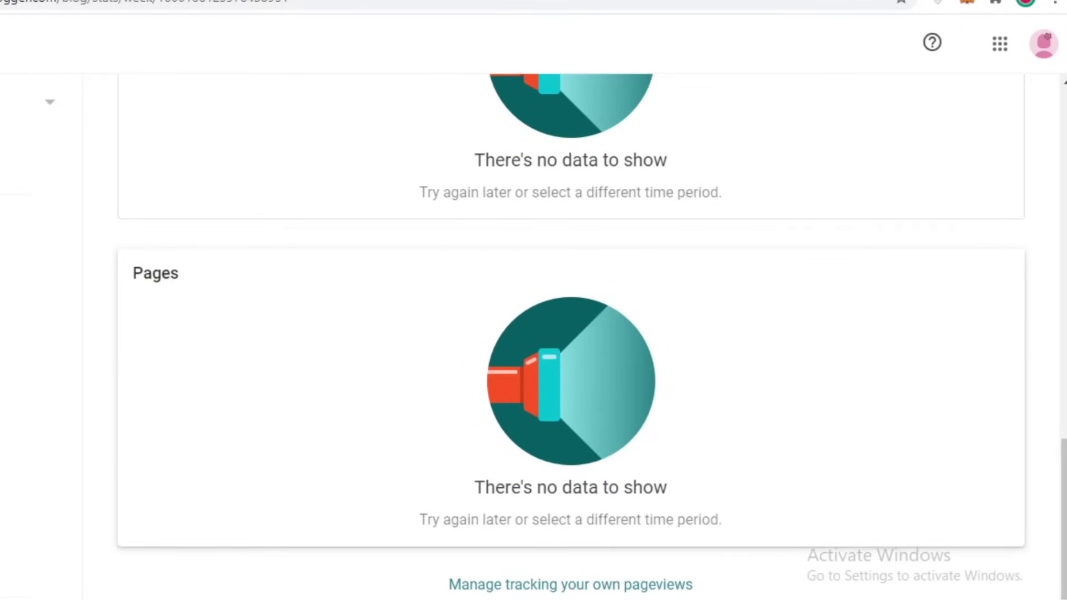
left_click(48, 309)
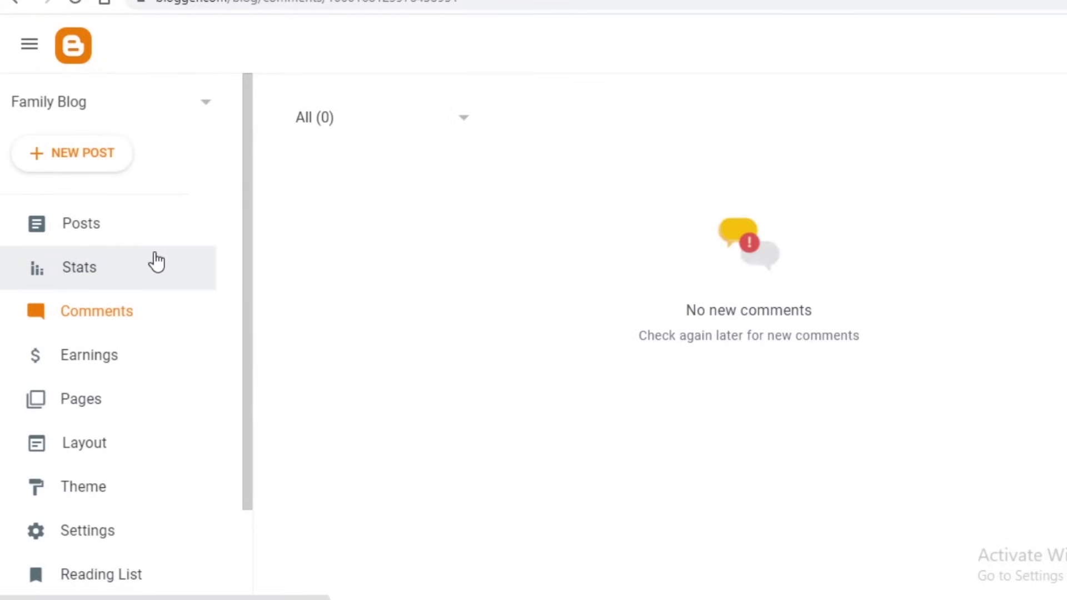
Step: Look over the AdSense Earnings page, then go to the empty Pages list
left_click(64, 372)
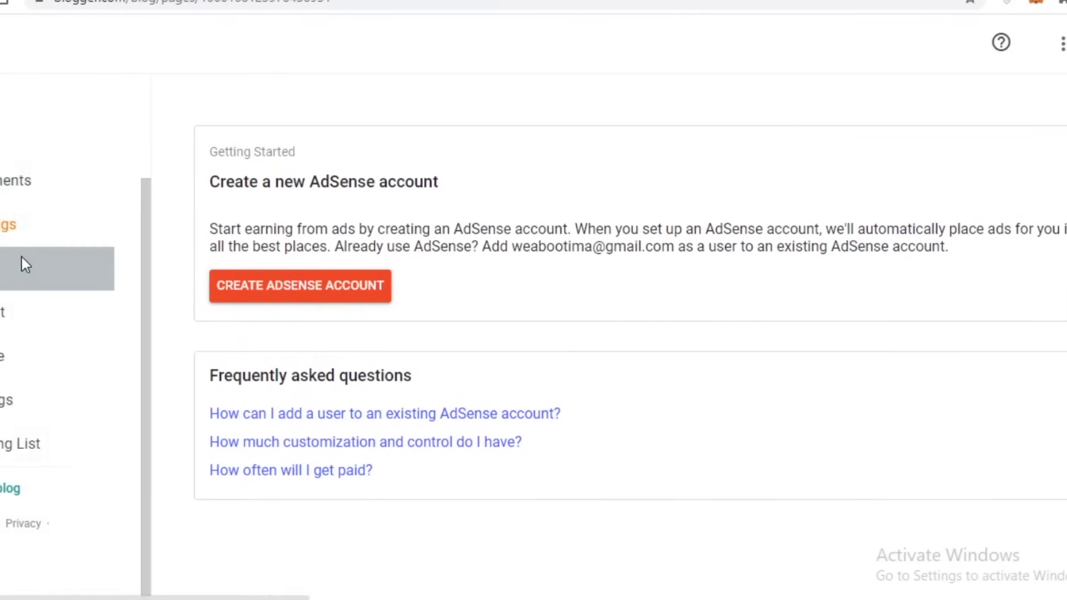
left_click(22, 261)
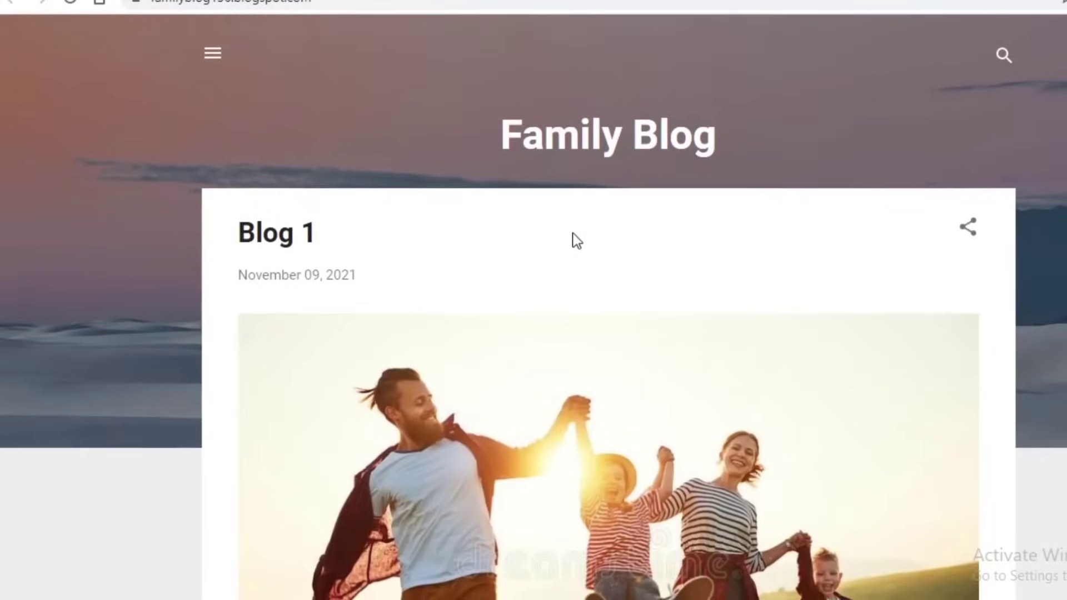
Step: Browse the live blog's profile and archive drawer, expanding the archive to list its months
scroll(571, 239, "down", 2)
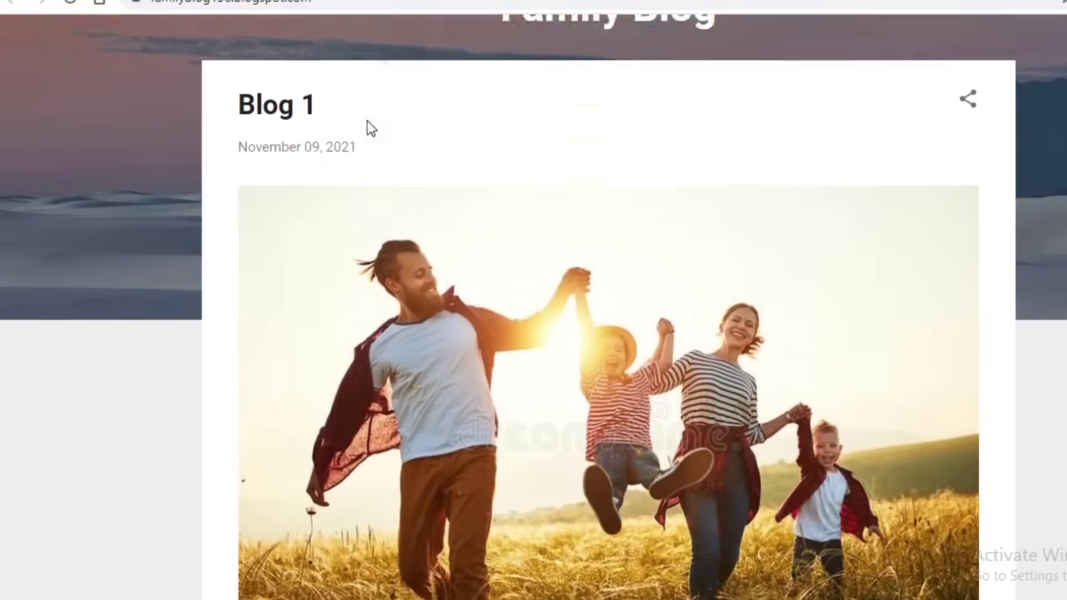
scroll(368, 126, "up", 2)
left_click(211, 53)
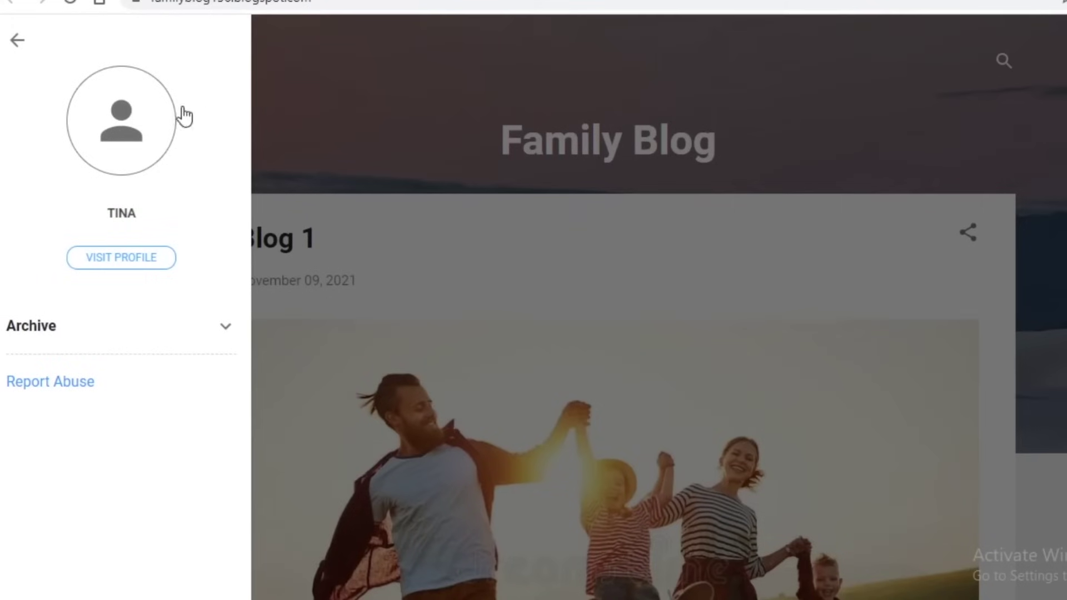
left_click(222, 327)
left_click(405, 433)
left_click(223, 62)
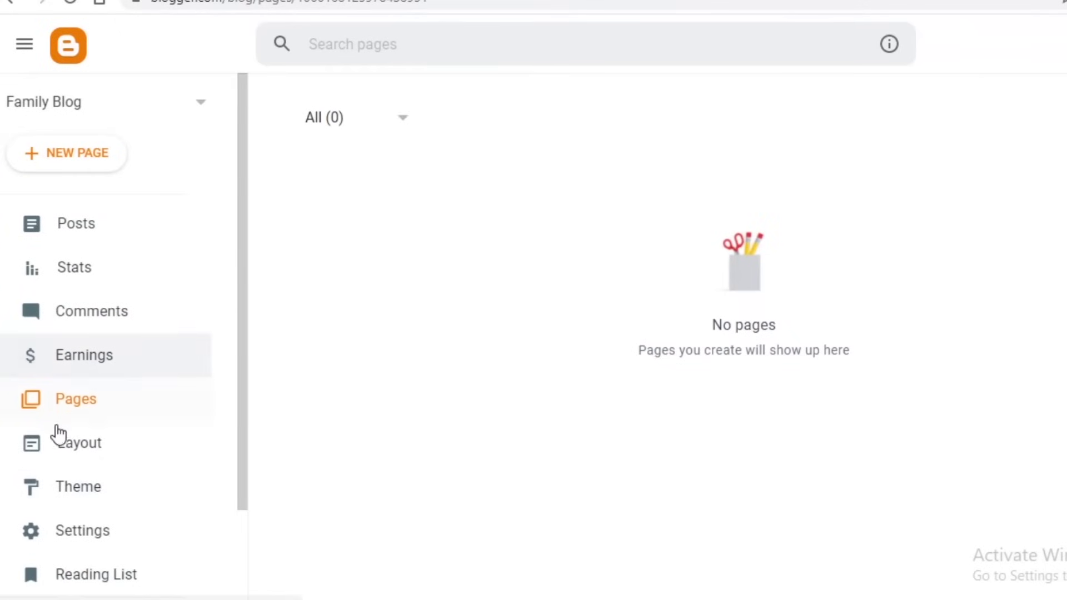
scroll(59, 434, "down", 2)
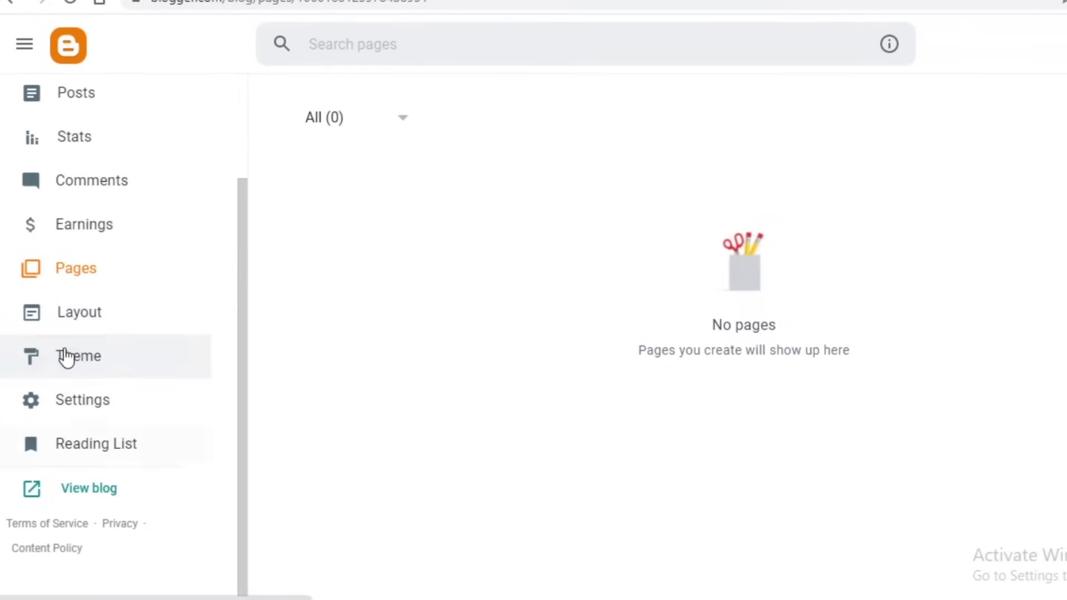
Step: Open the Family Blog Layout page and scroll through its sidebar, Header, Page List and Ads sections
left_click(90, 322)
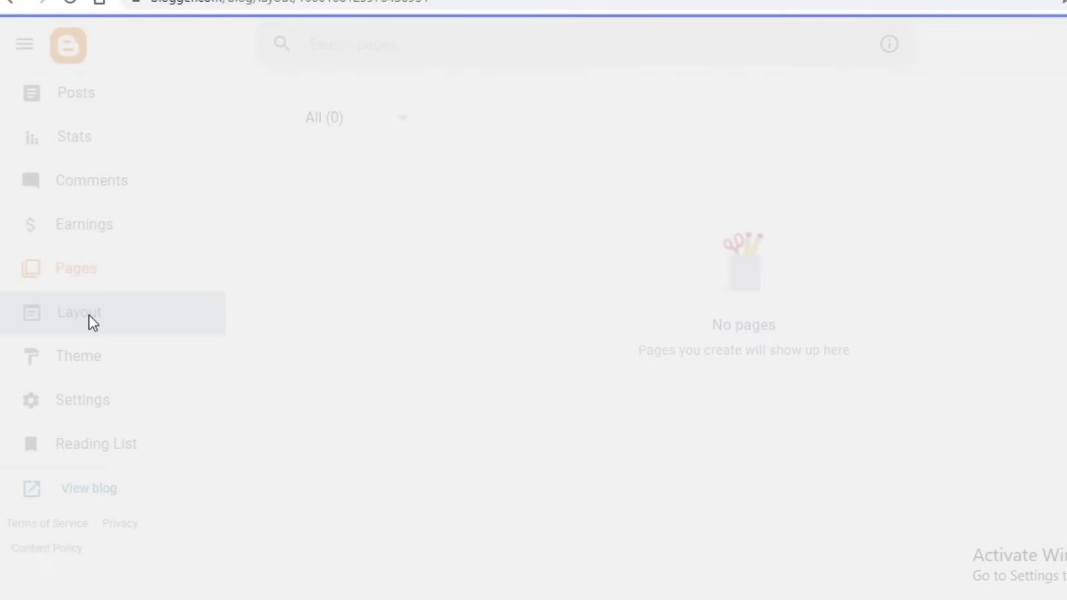
scroll(84, 389, "down", 2)
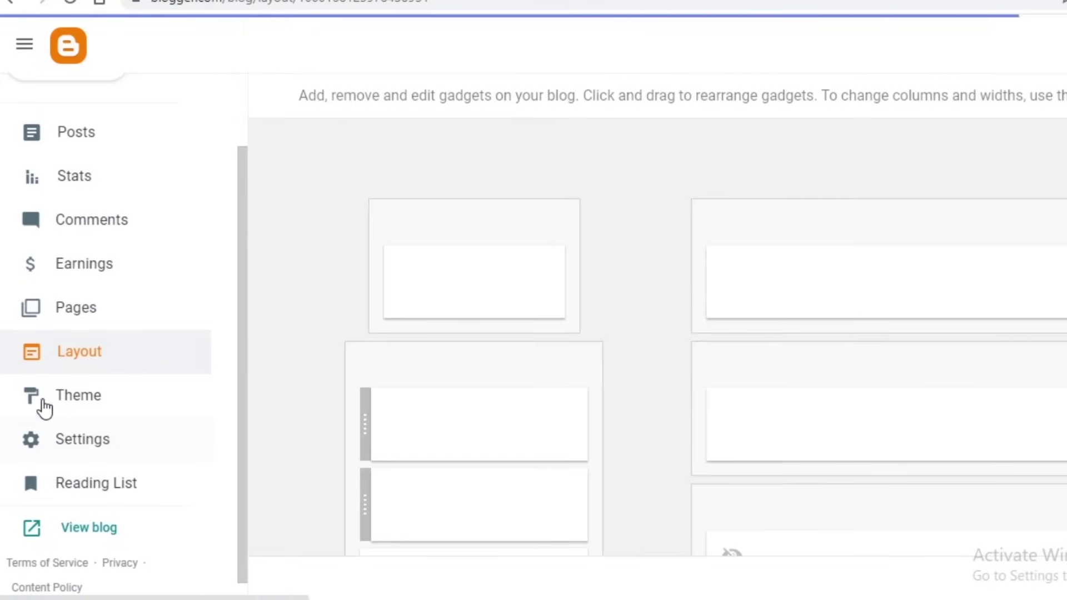
scroll(400, 419, "down", 10)
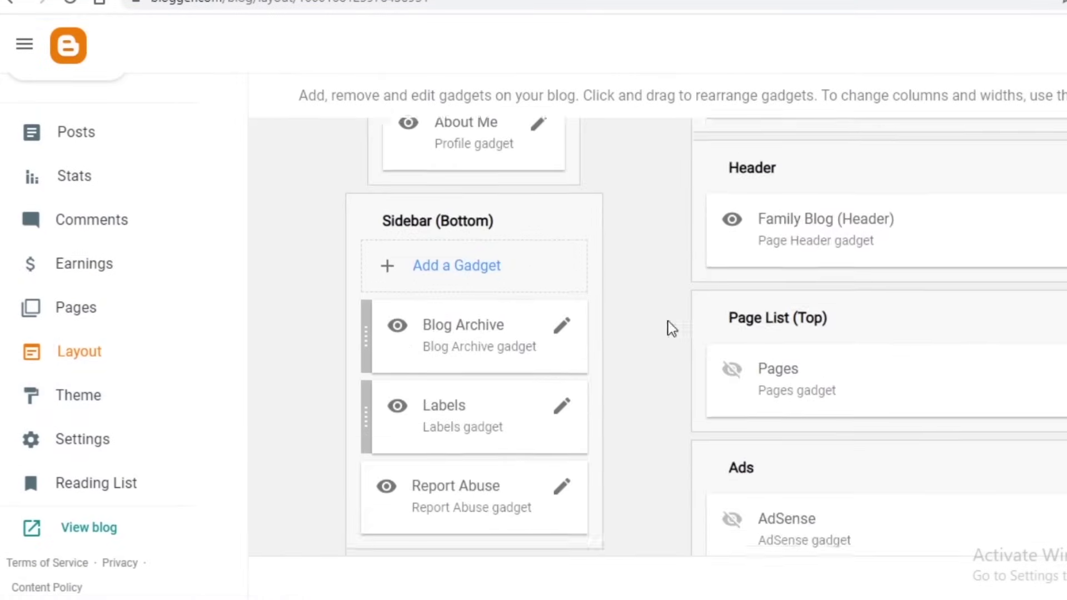
scroll(591, 365, "up", 15)
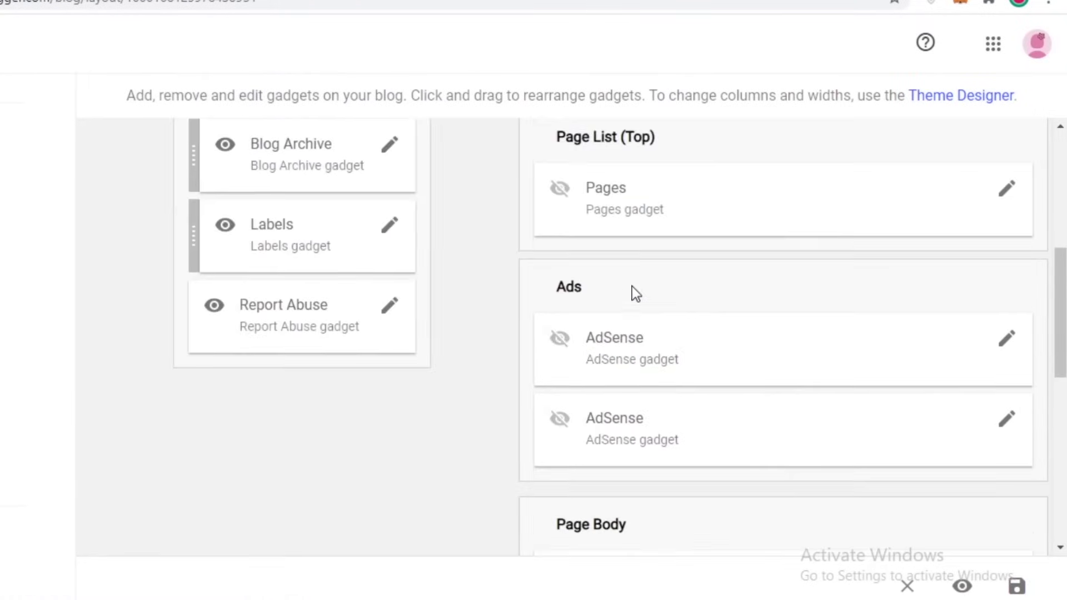
scroll(419, 152, "down", 2)
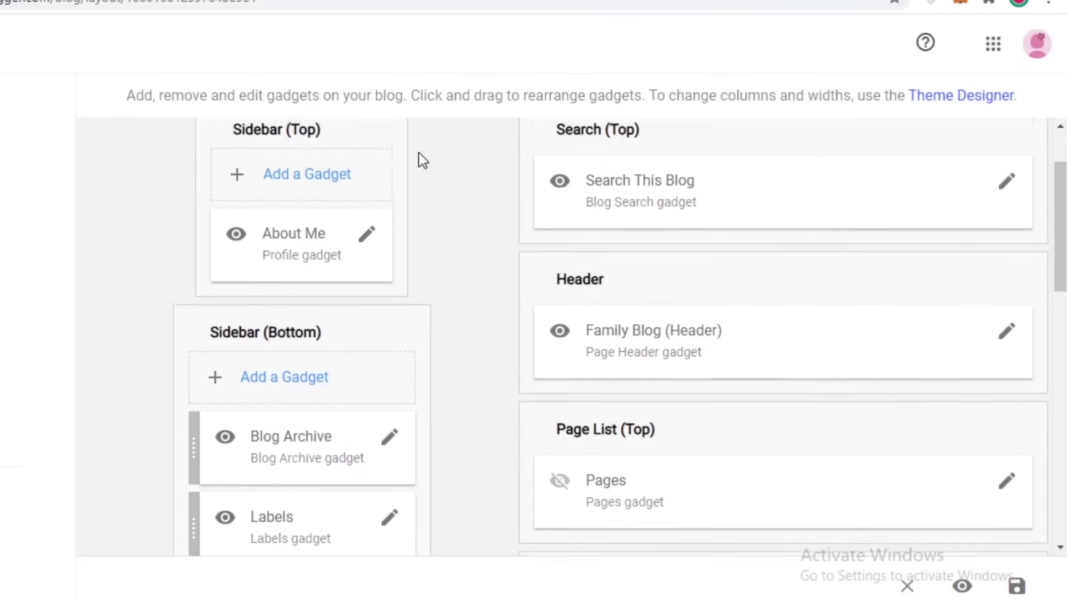
scroll(389, 211, "up", 2)
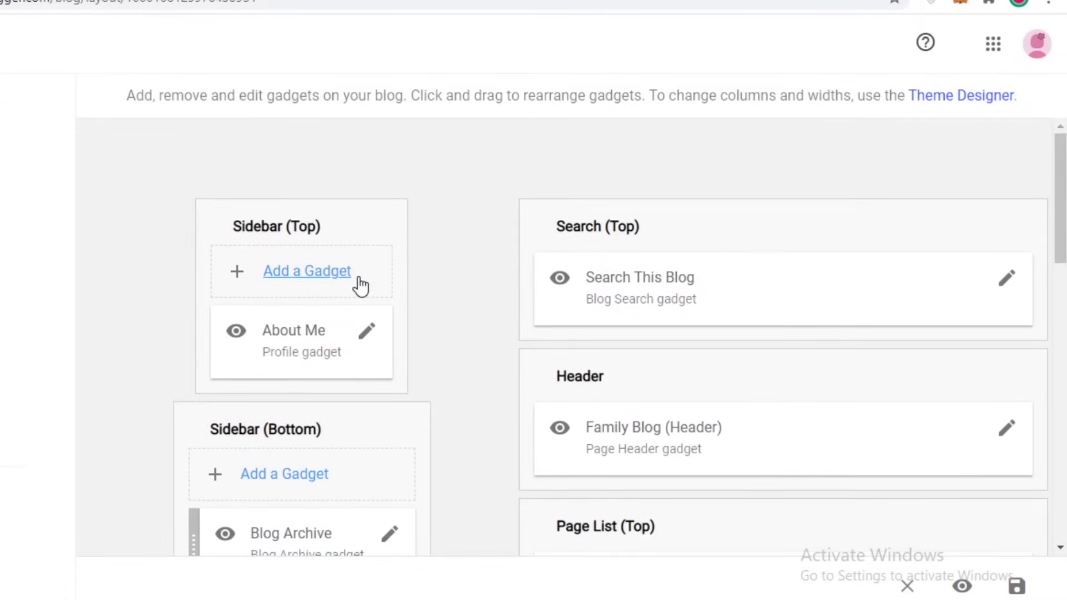
Step: Add a Text gadget titled WELCOME to Sidebar (Top) and save it
left_click(332, 286)
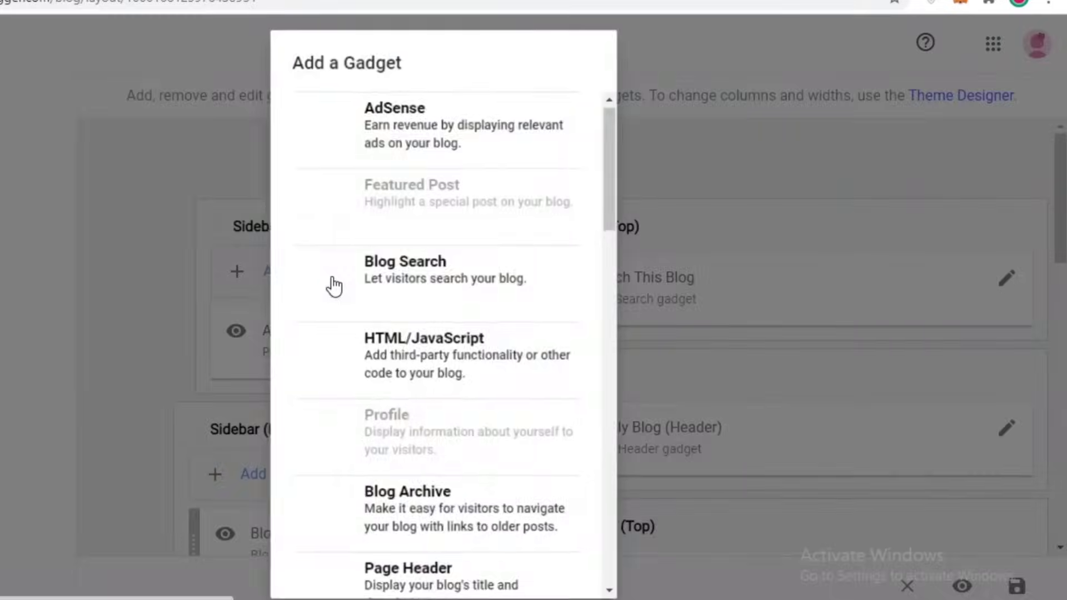
key("Escape")
left_click(350, 264)
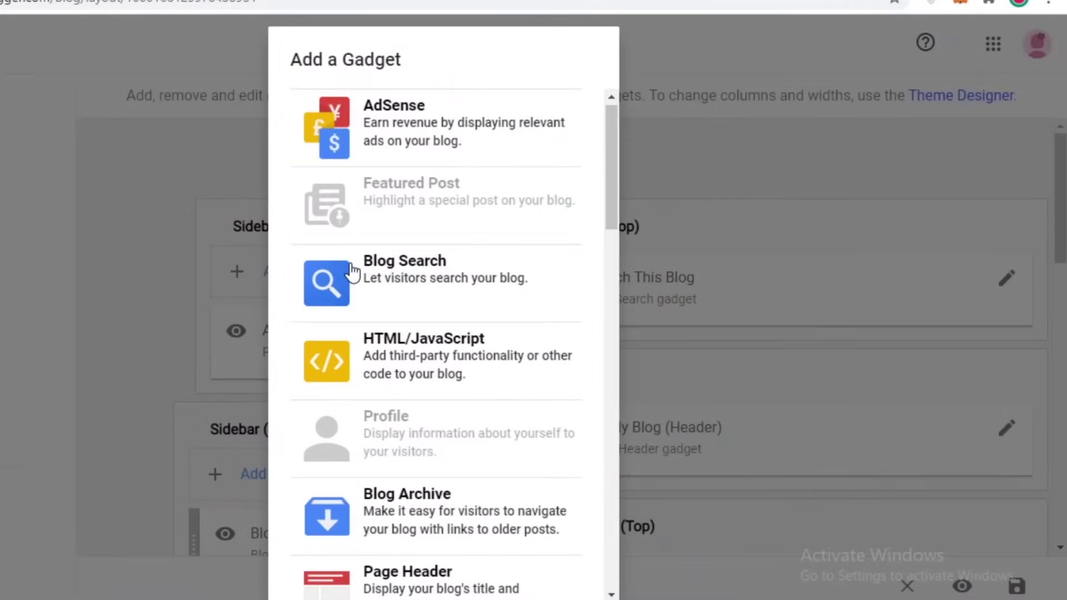
scroll(352, 274, "down", 12)
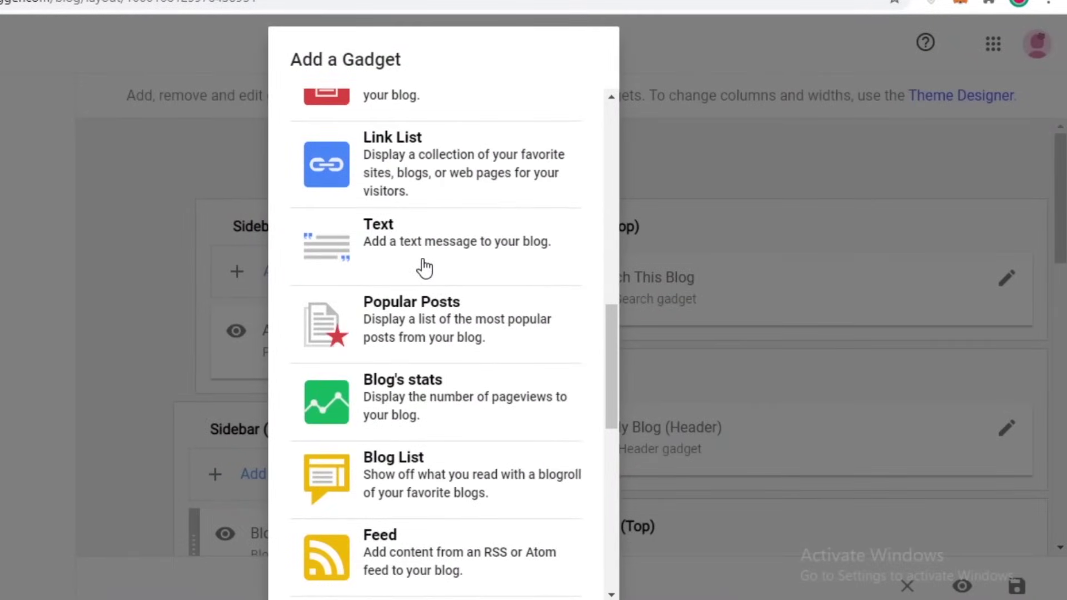
left_click(422, 260)
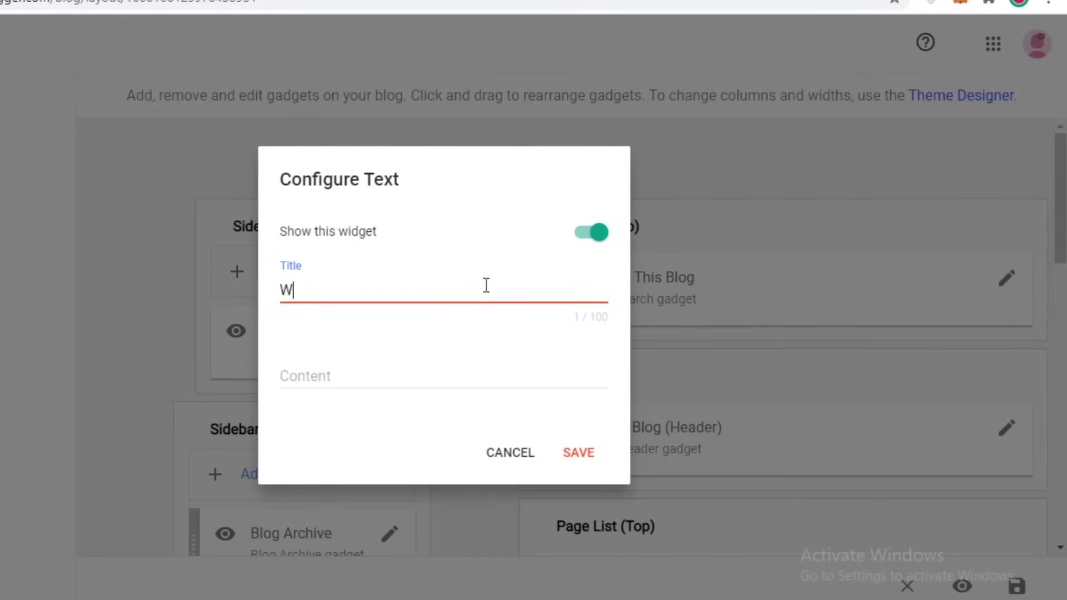
left_click(562, 452)
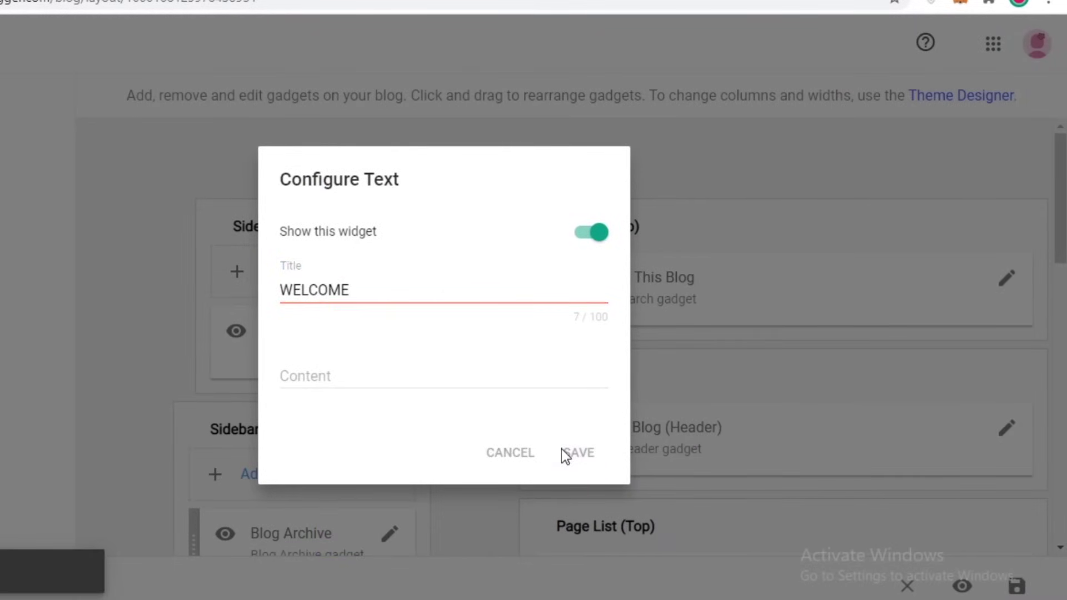
scroll(378, 293, "down", 5)
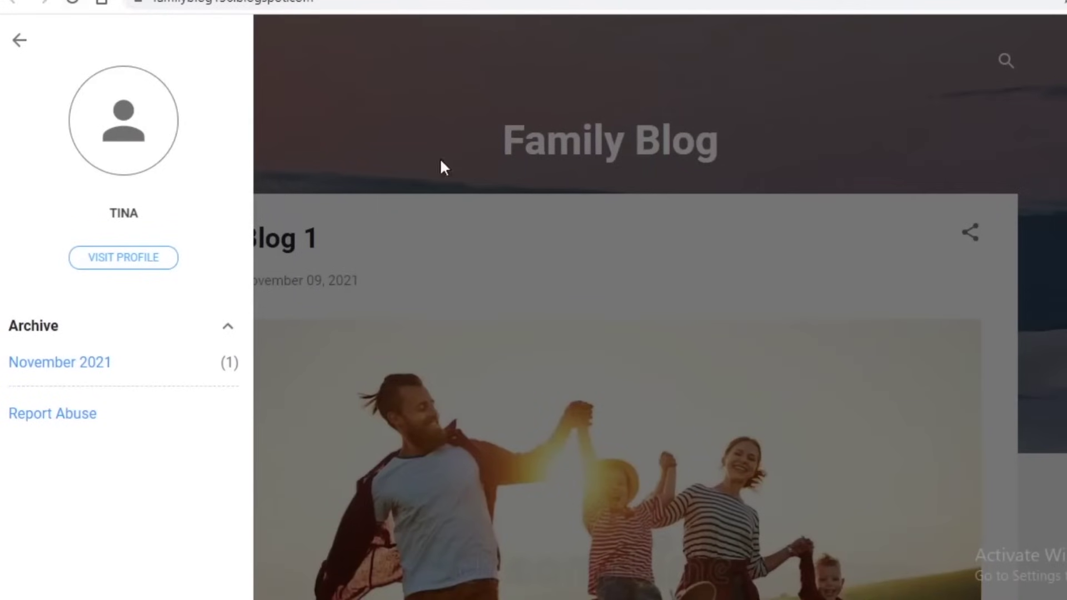
Step: Close the account panel and browse the Business, Entertainment and Celebrations background images
left_click(440, 161)
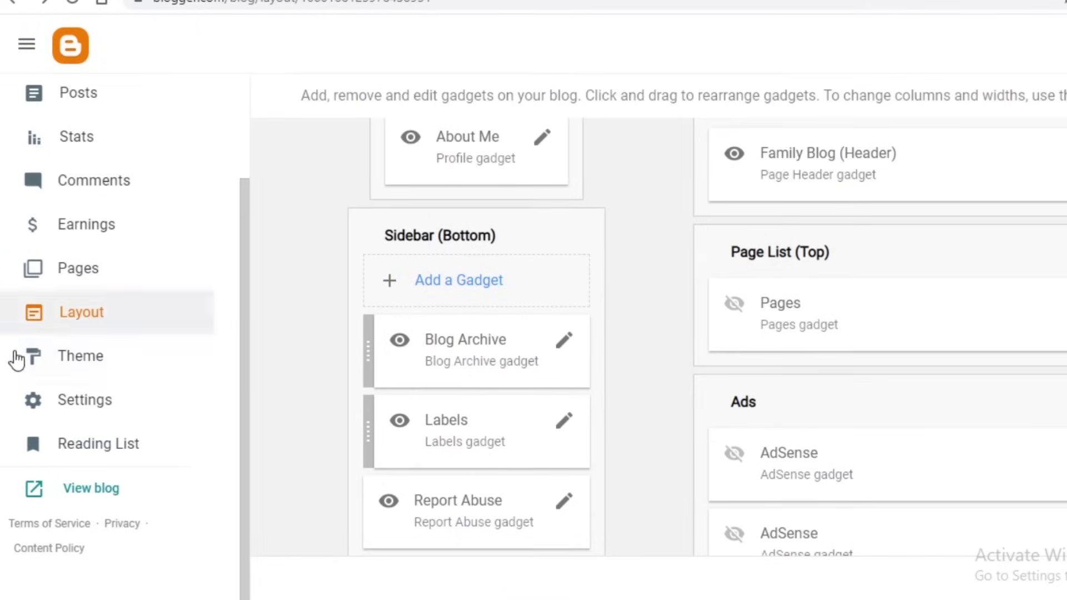
scroll(781, 183, "up", 5)
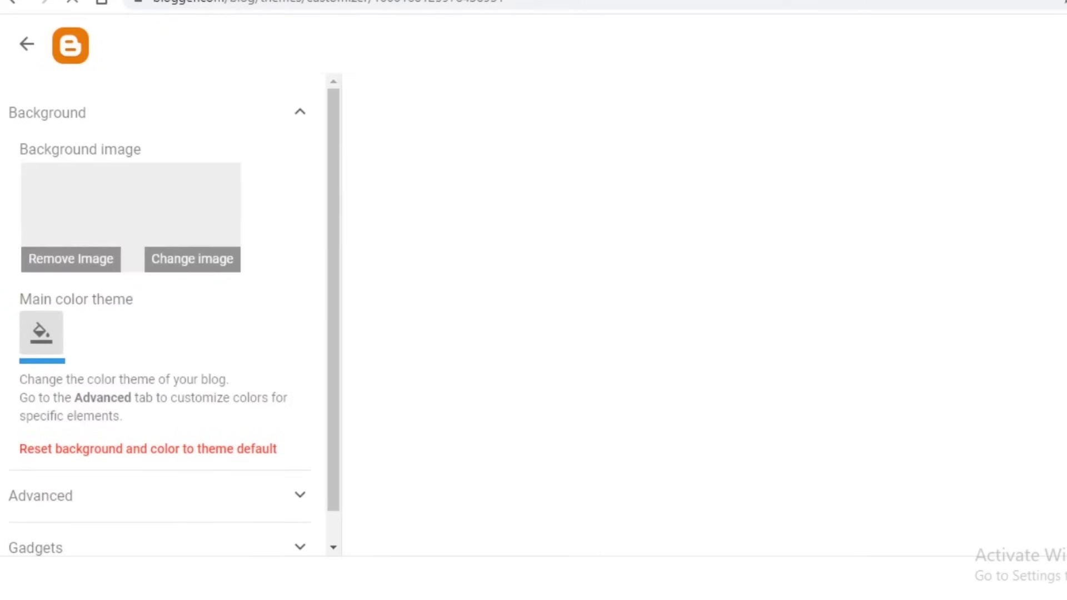
scroll(272, 214, "down", 1)
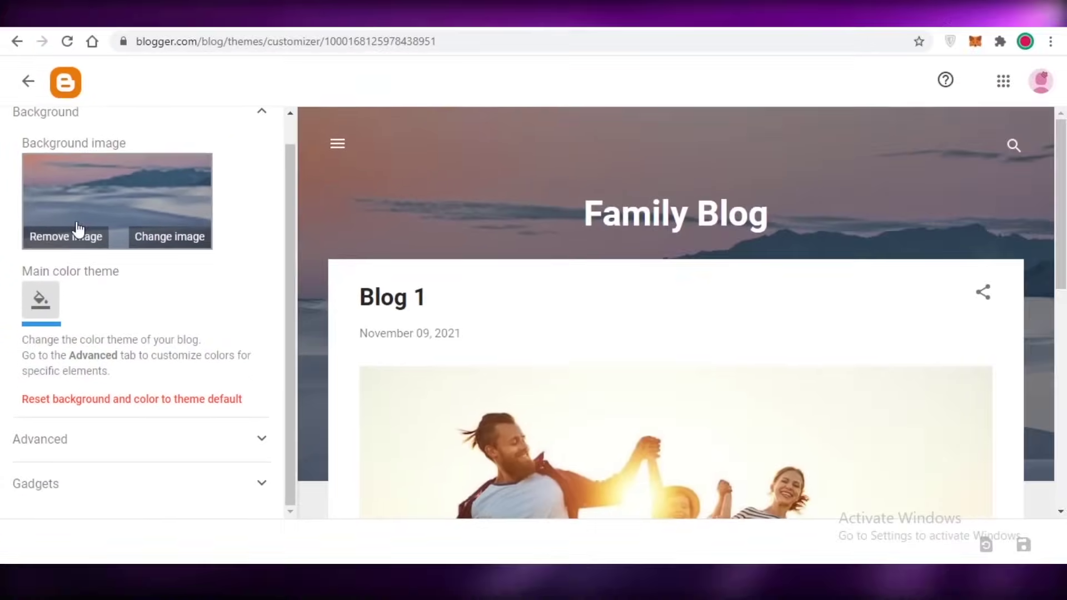
left_click(192, 225)
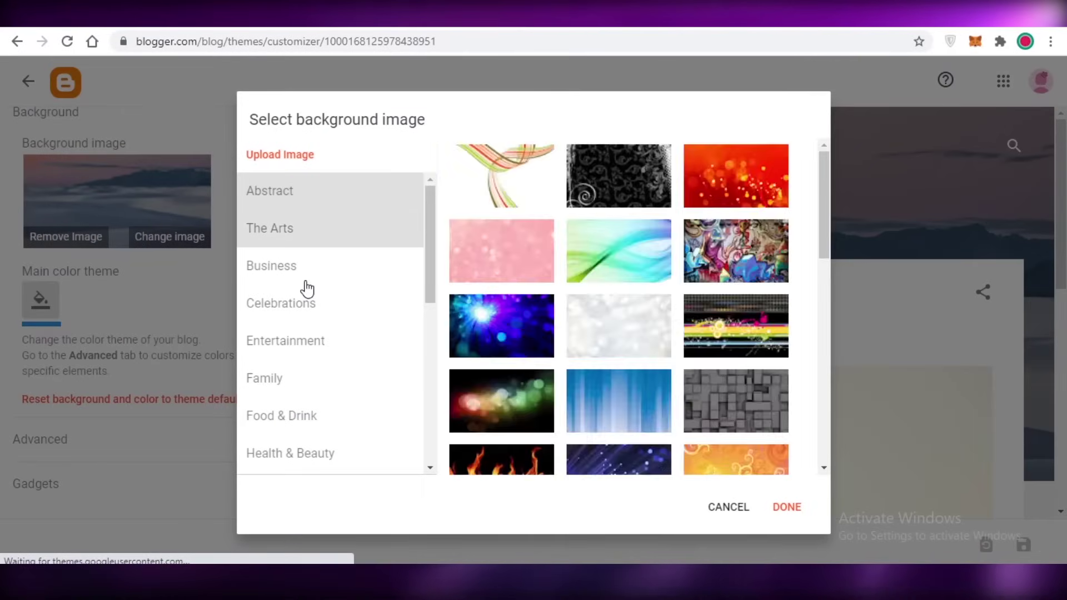
left_click(307, 288)
left_click(322, 348)
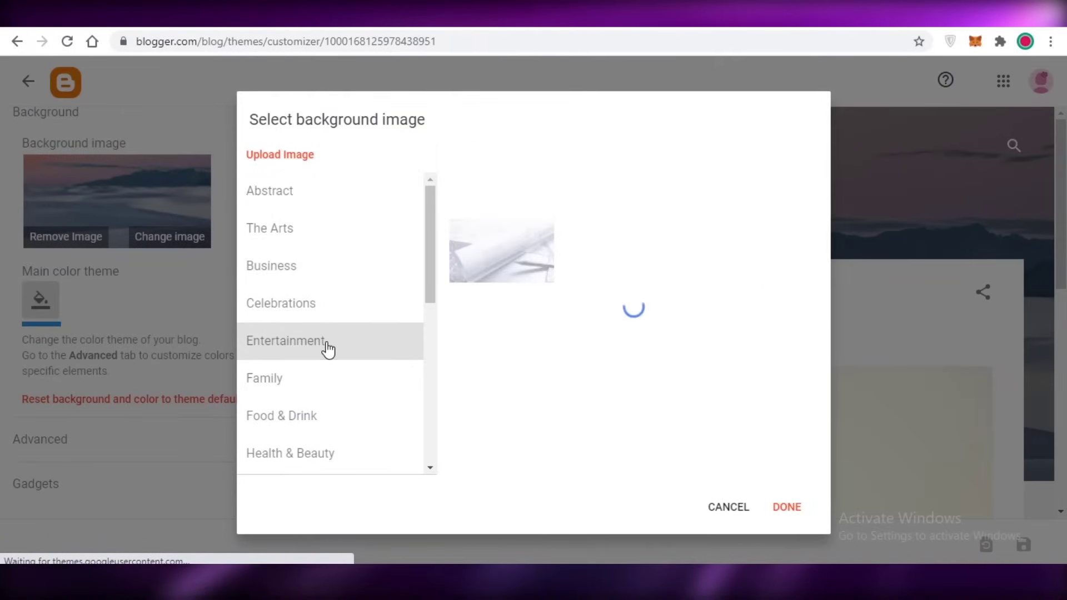
left_click(311, 301)
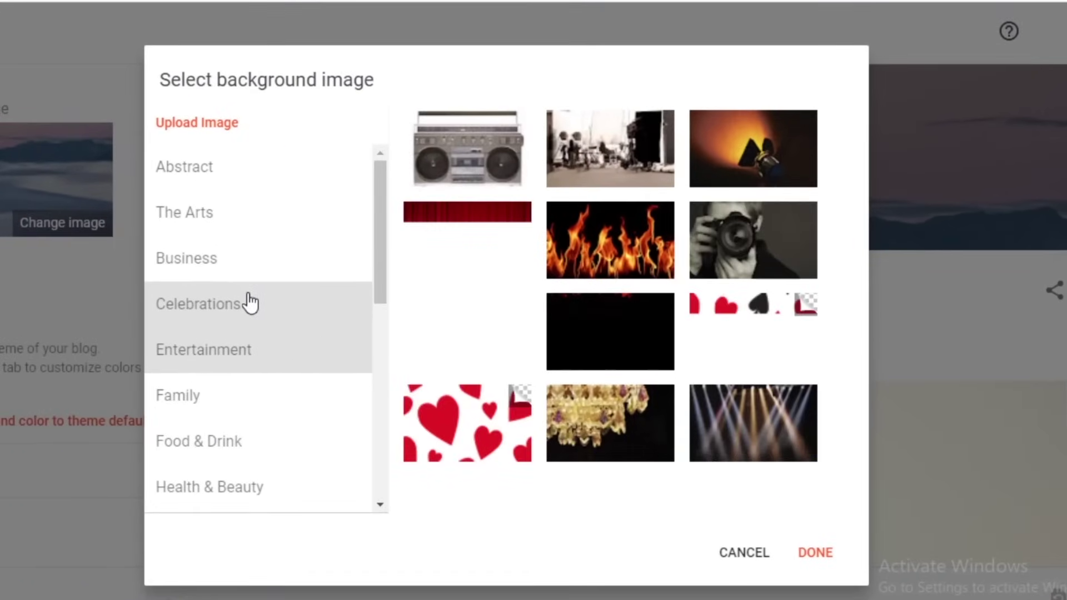
Step: Pick the matzah and wine photo as the theme background and confirm with DONE
scroll(248, 466, "down", 5)
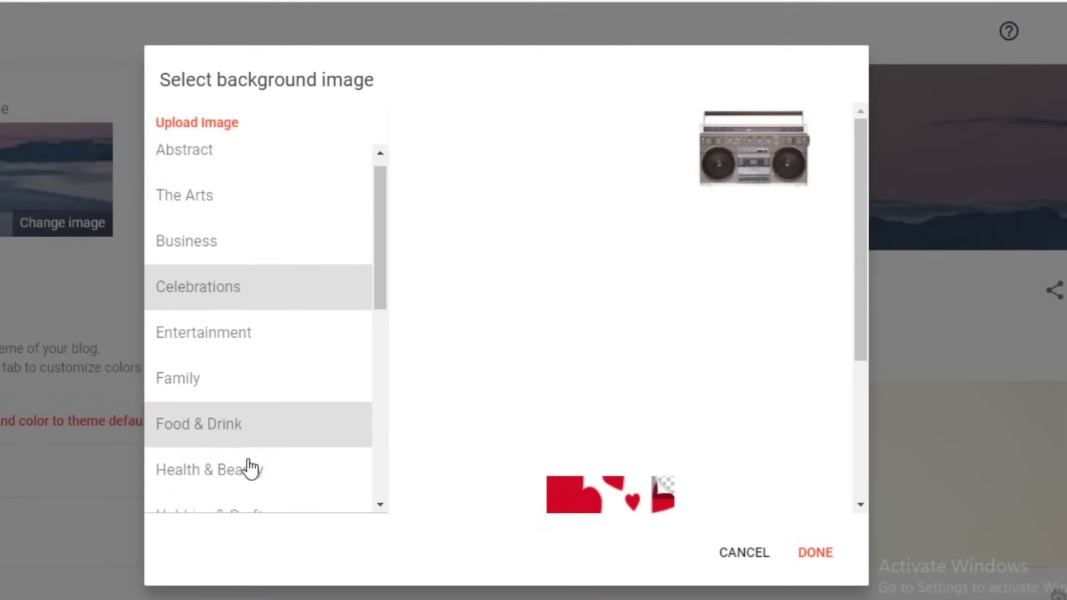
scroll(739, 230, "down", 3)
scroll(172, 269, "down", 2)
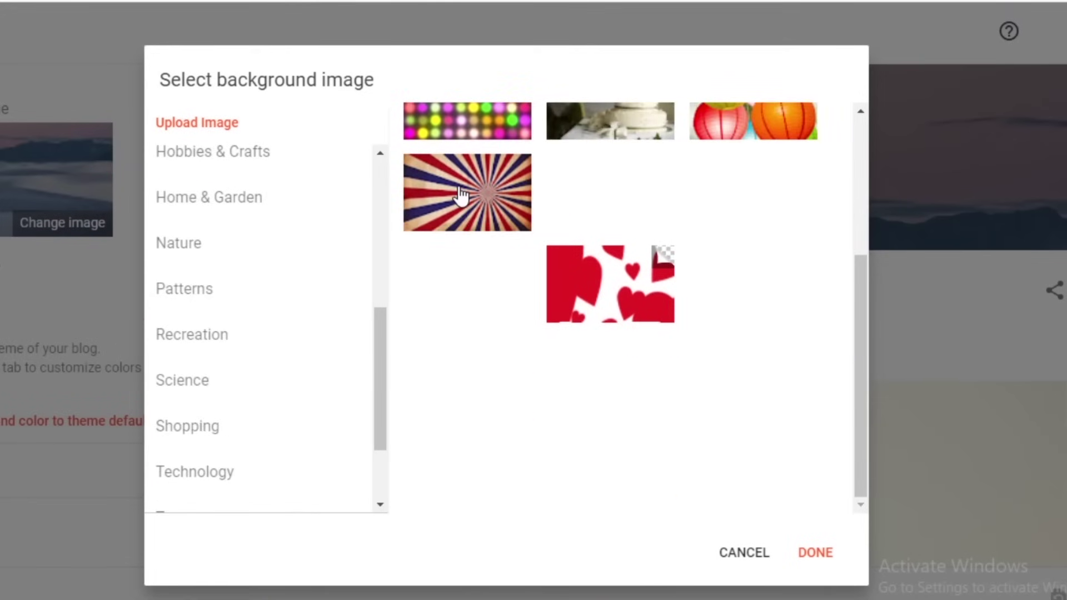
scroll(705, 239, "up", 3)
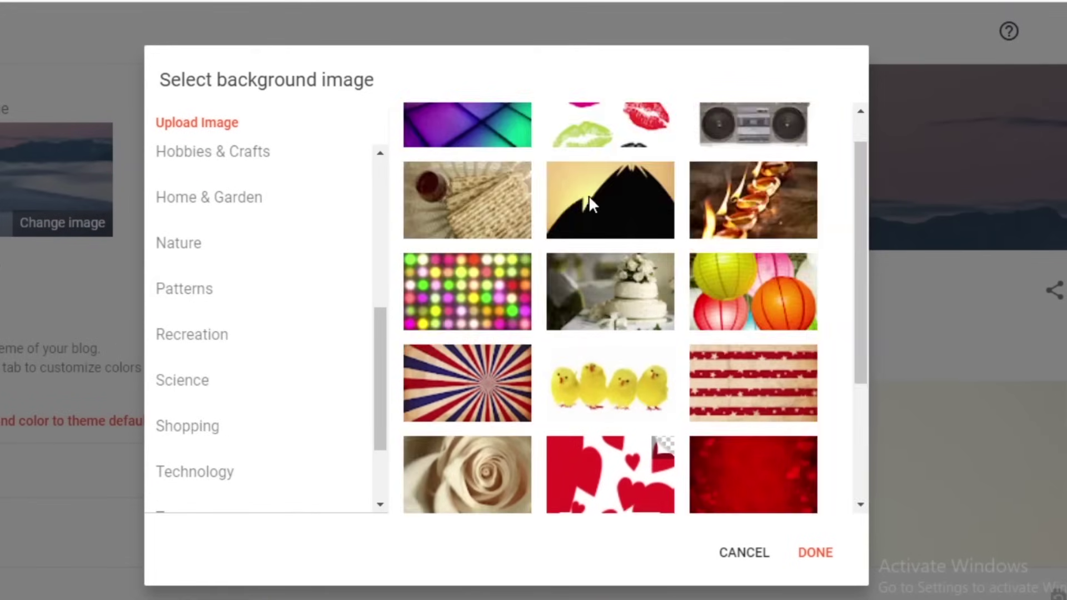
scroll(589, 198, "up", 1)
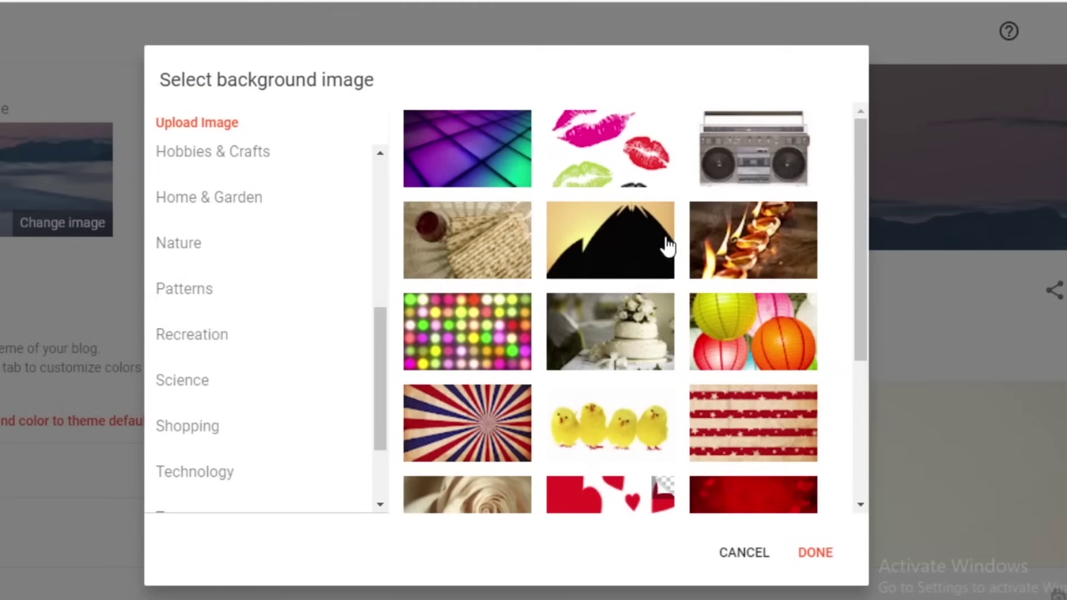
left_click(520, 255)
left_click(834, 557)
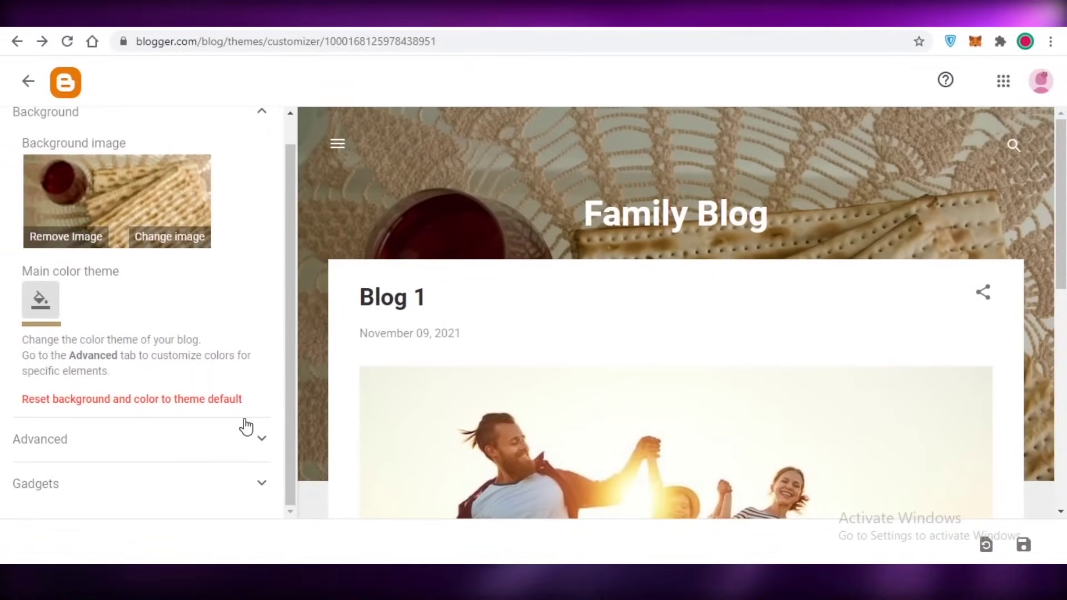
Step: Expand the theme's Advanced styling and Gadgets options in the customizer
left_click(158, 466)
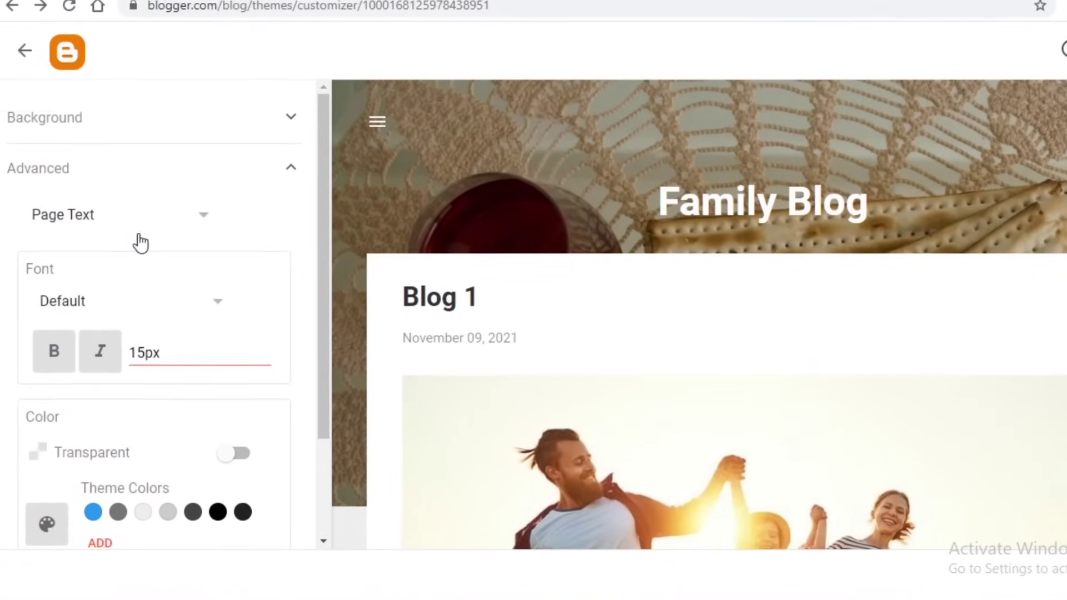
scroll(129, 250, "down", 2)
scroll(186, 376, "up", 1)
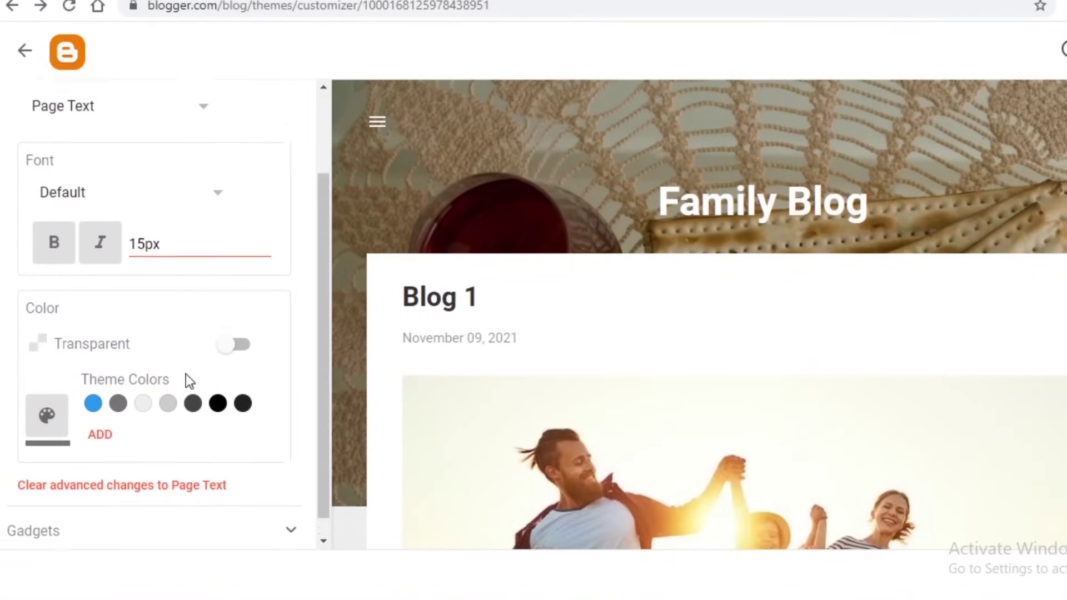
scroll(185, 376, "down", 1)
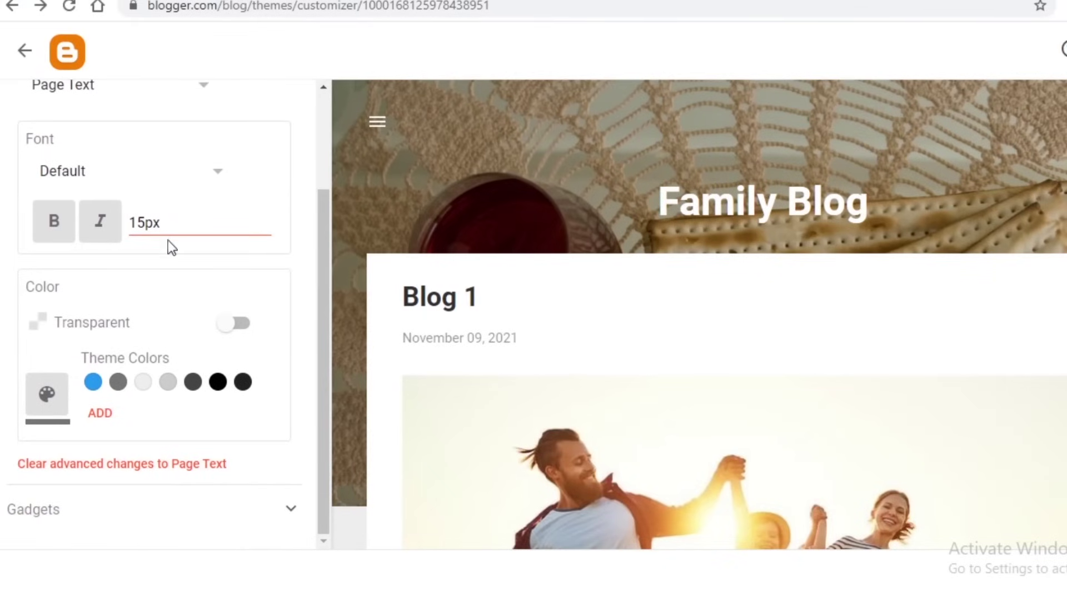
left_click(106, 517)
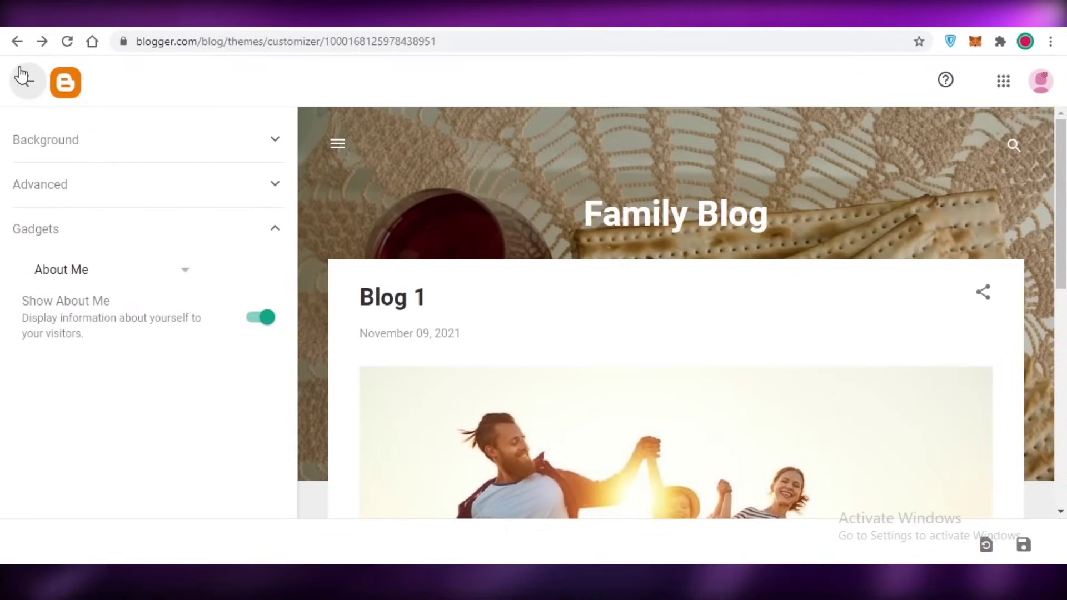
Step: Save the theme customizations and return to the Theme gallery
left_click(21, 75)
key("Escape")
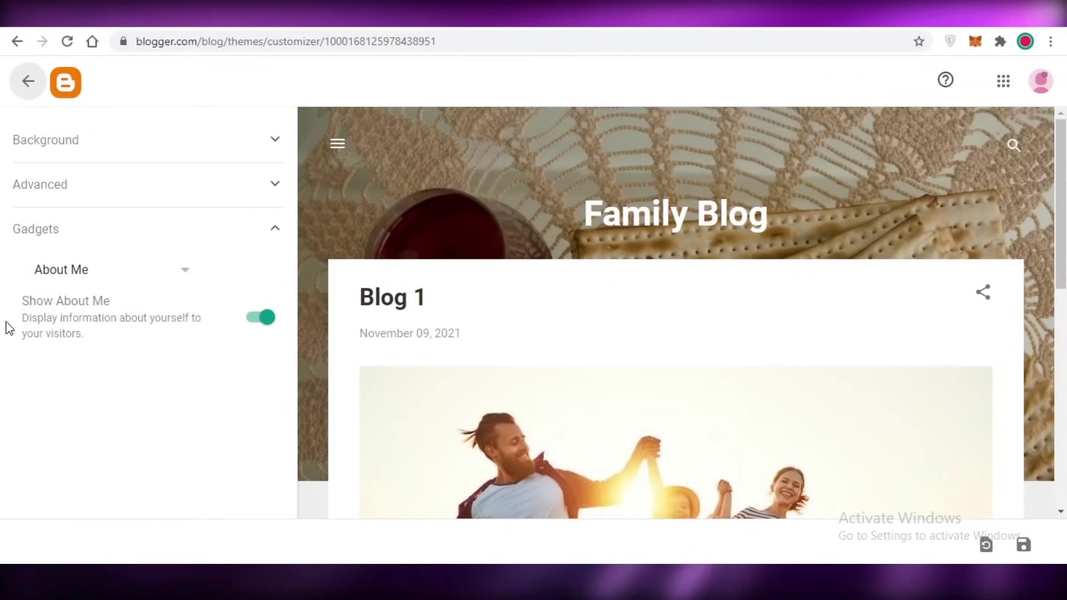
scroll(1064, 217, "down", 1)
left_click_drag(1061, 217, 1024, 479)
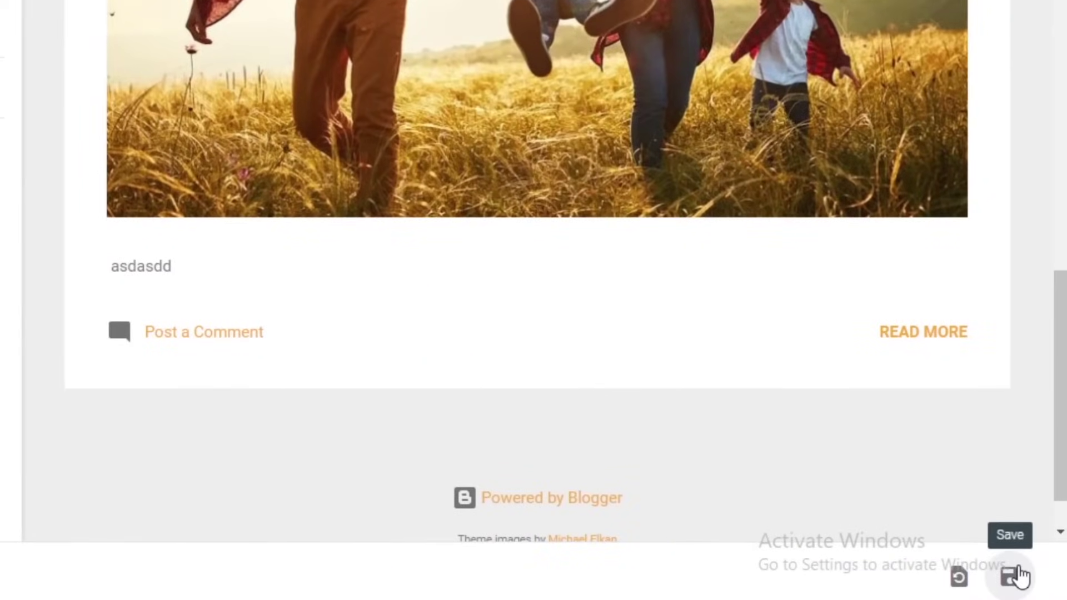
left_click(1017, 575)
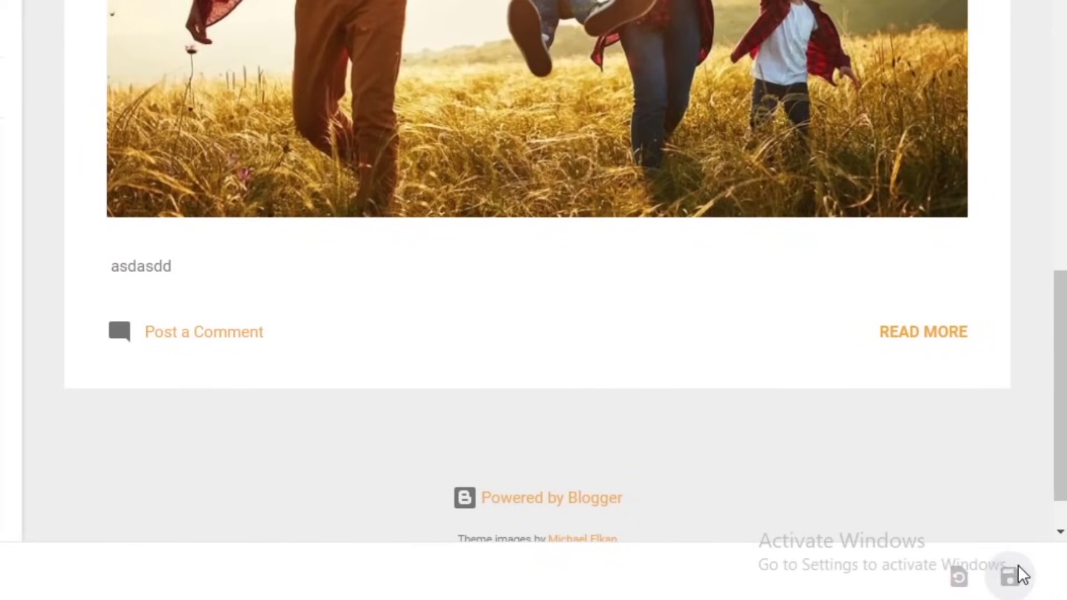
left_click(1016, 578)
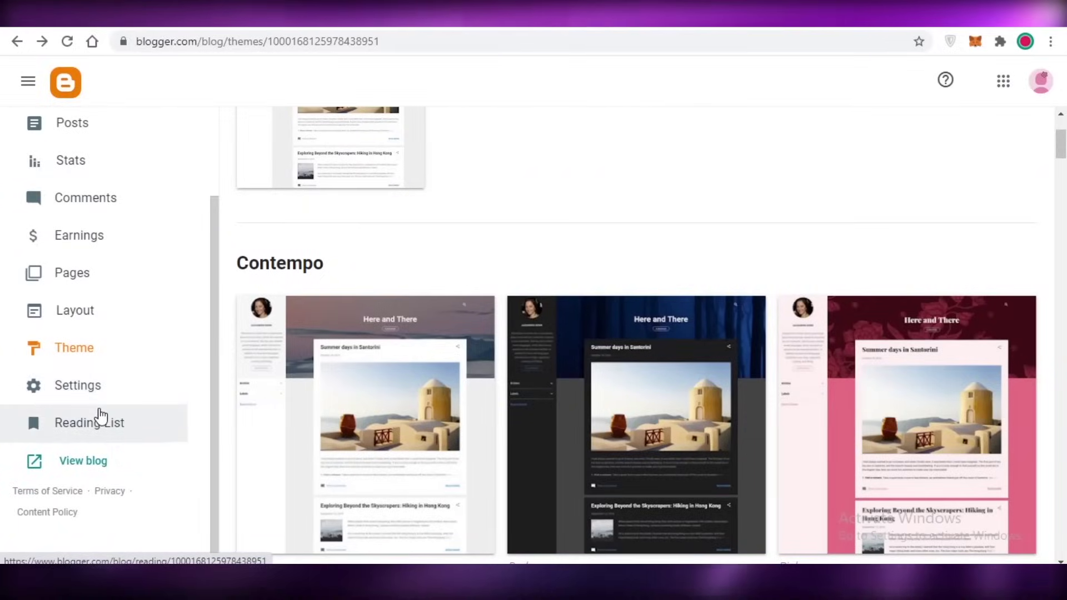
Step: Open the blog Settings and cancel the title editor, keeping 'Family Blog'
left_click(92, 385)
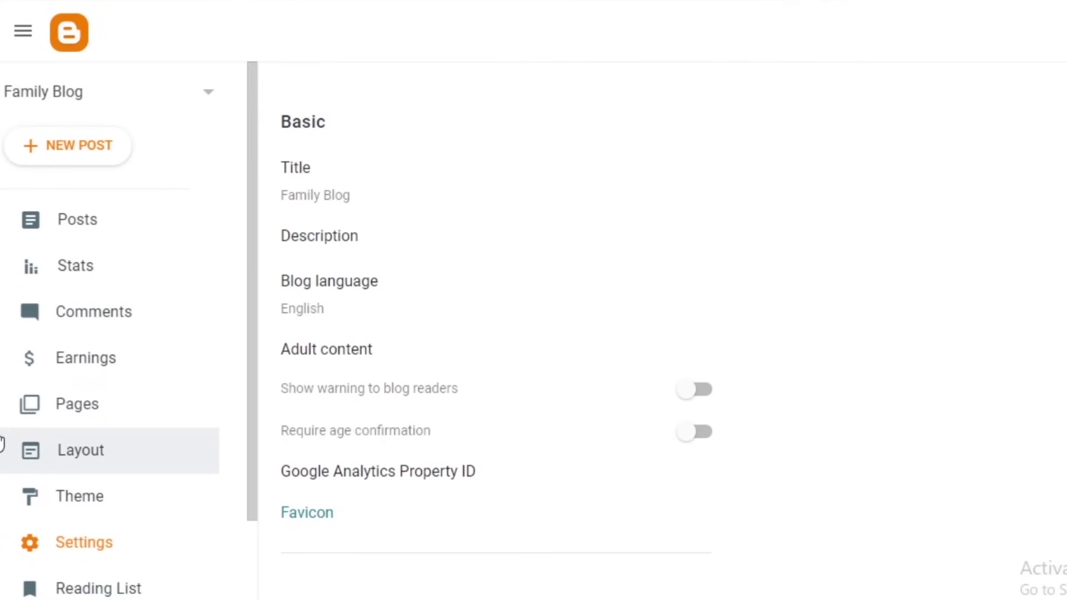
scroll(30, 424, "down", 3)
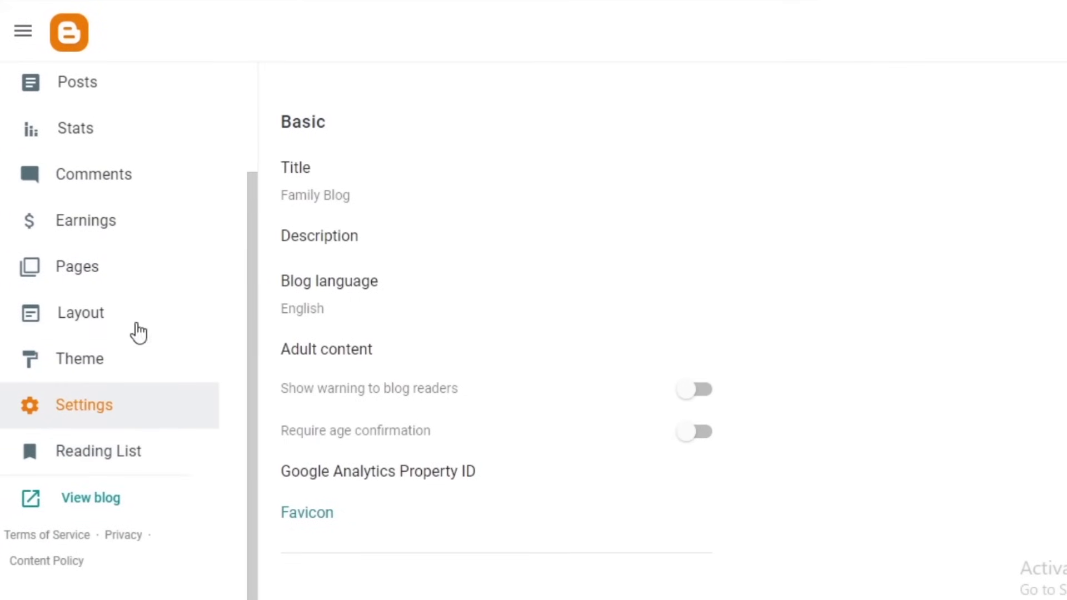
left_click(328, 199)
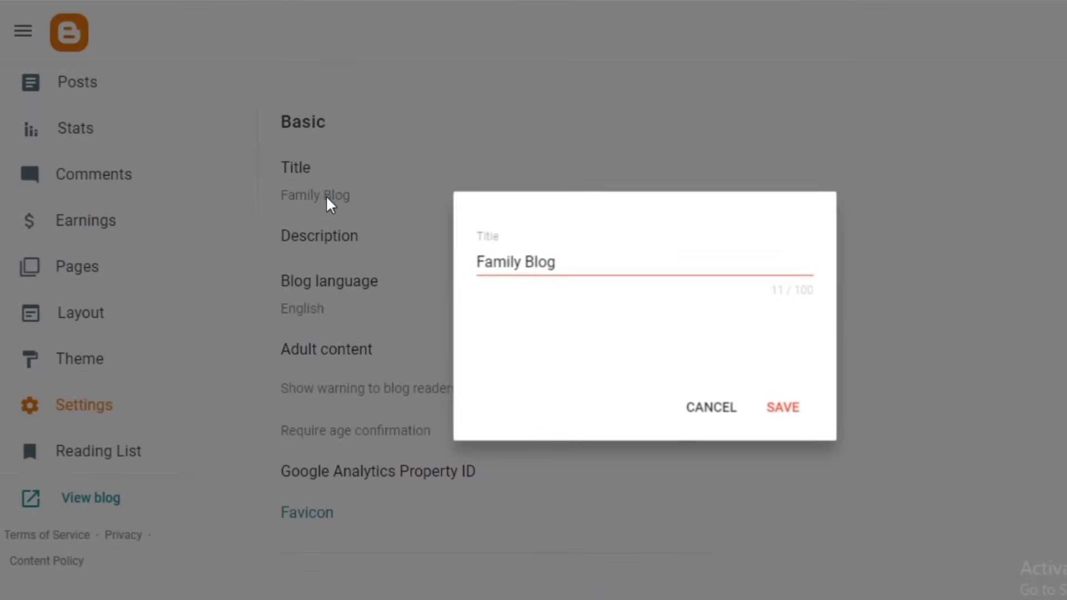
double_click(638, 269)
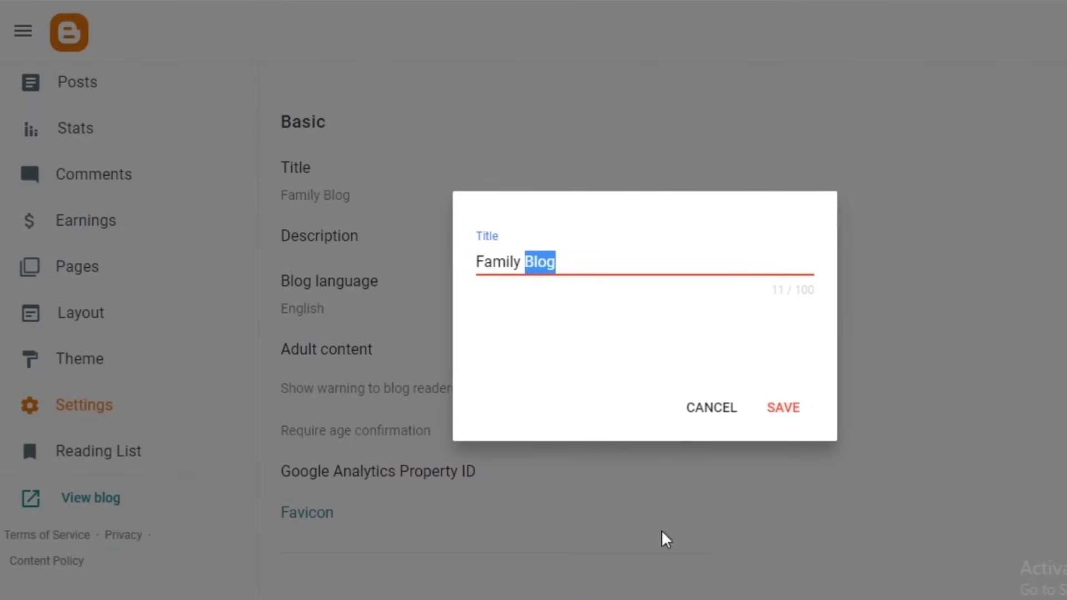
left_click(713, 410)
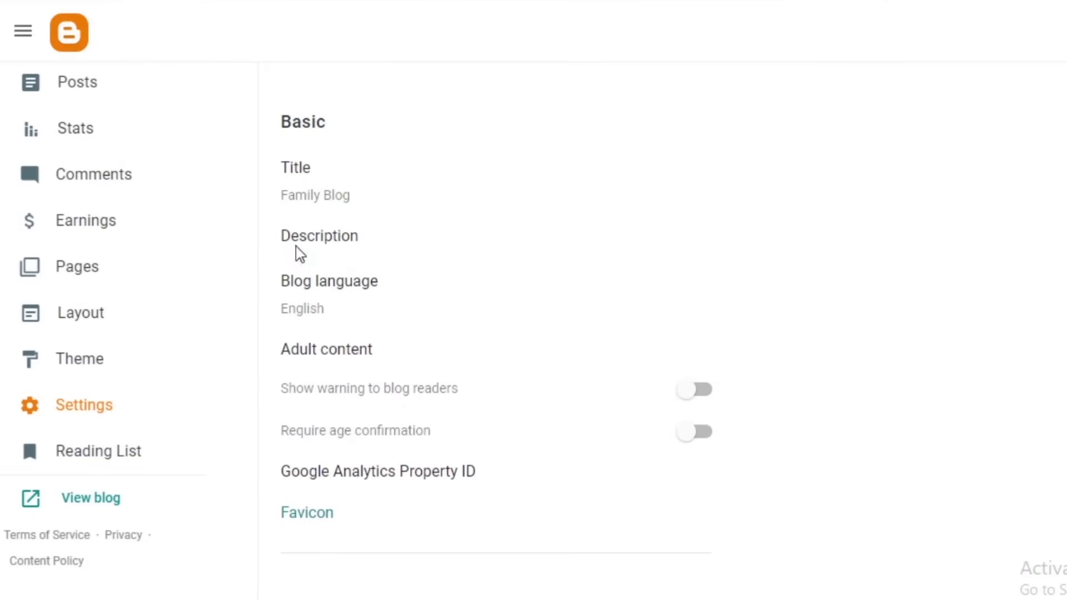
Step: Cancel the description and blog language dialogs unchanged, then scroll down to the Posts settings
left_click(298, 248)
left_click(691, 405)
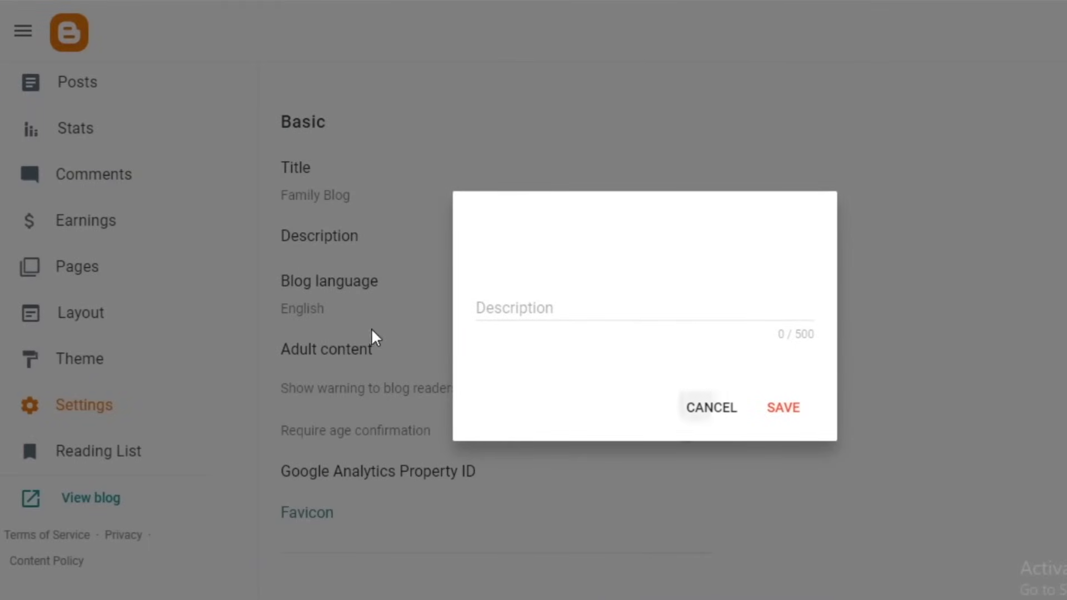
left_click(301, 324)
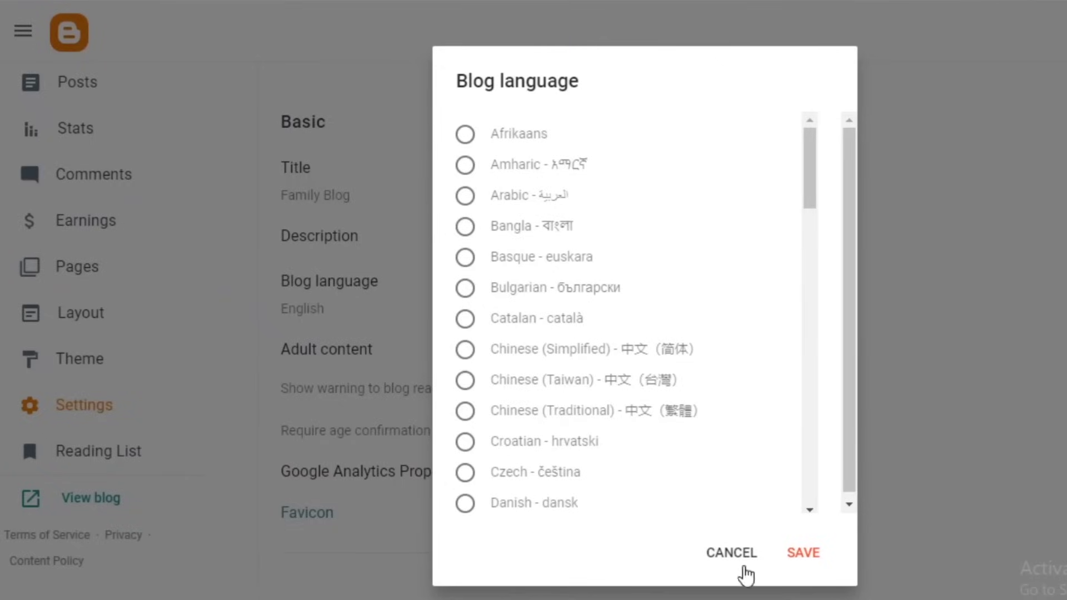
left_click(727, 553)
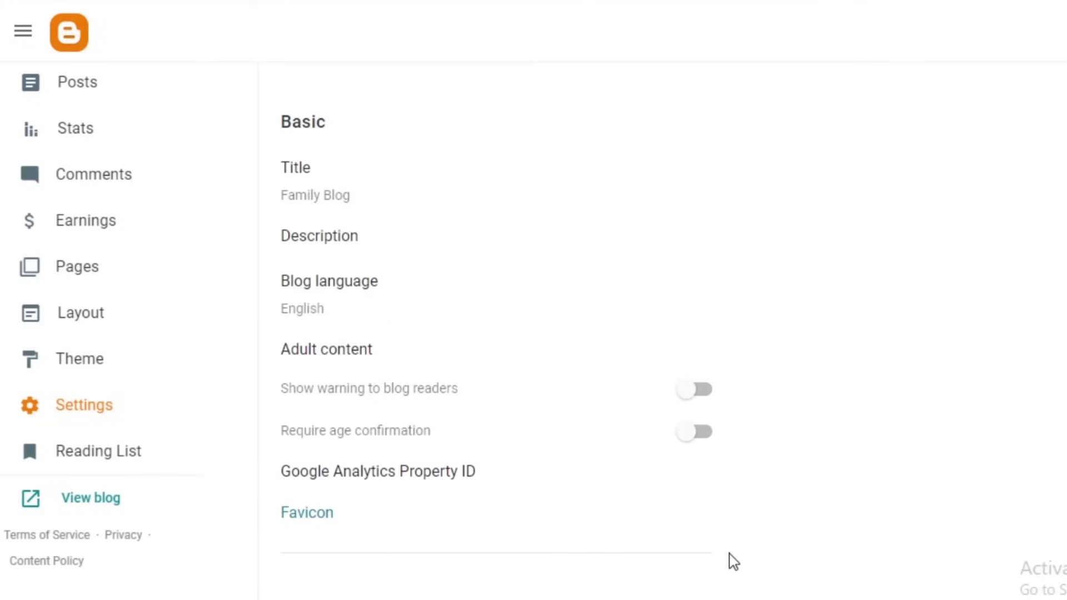
scroll(550, 288, "down", 2)
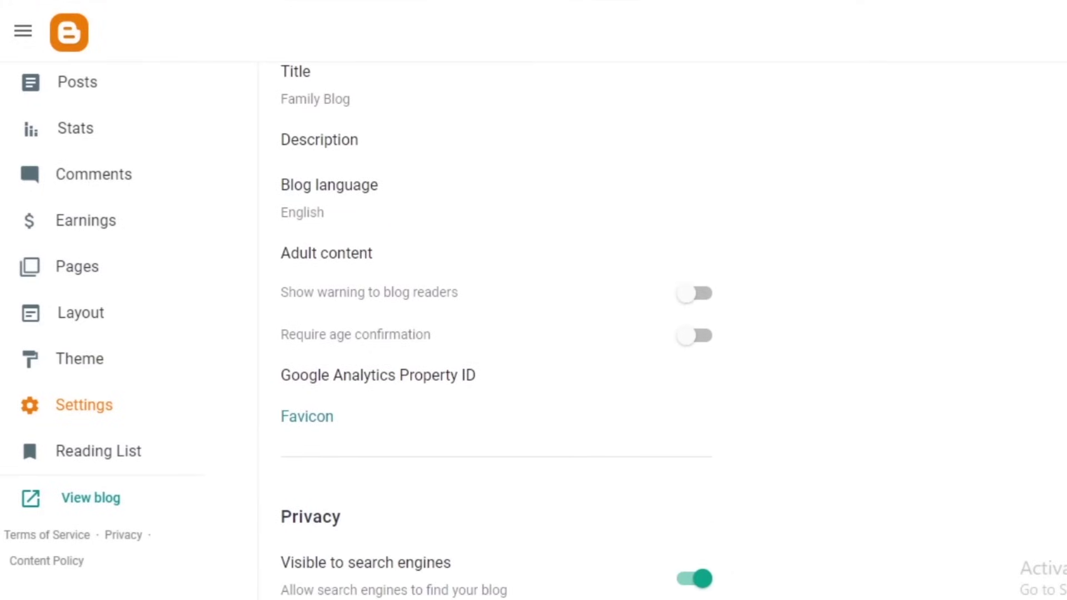
scroll(722, 300, "down", 9)
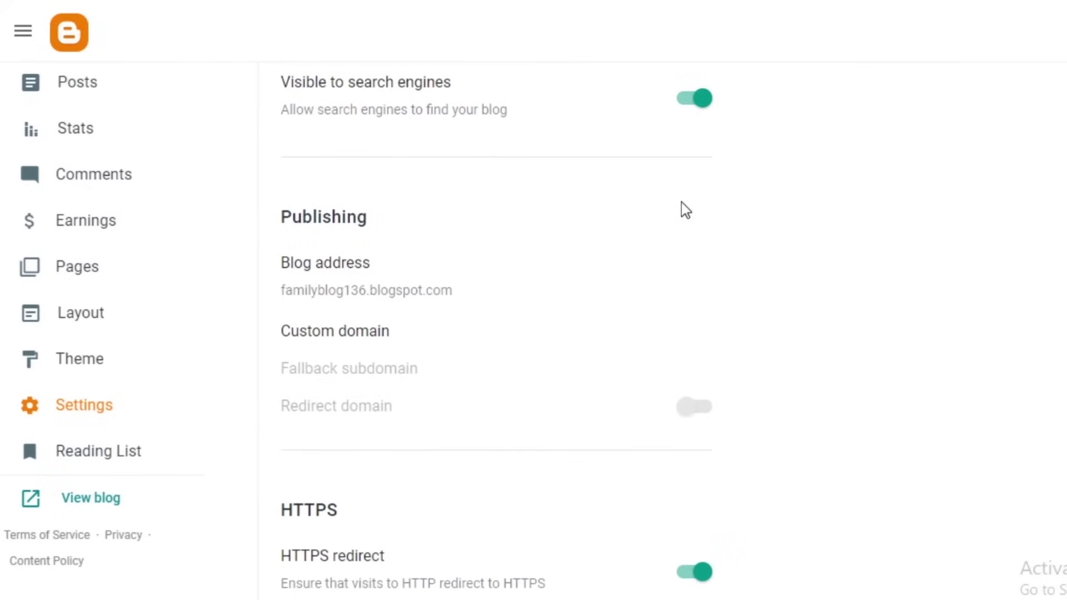
scroll(682, 210, "down", 4)
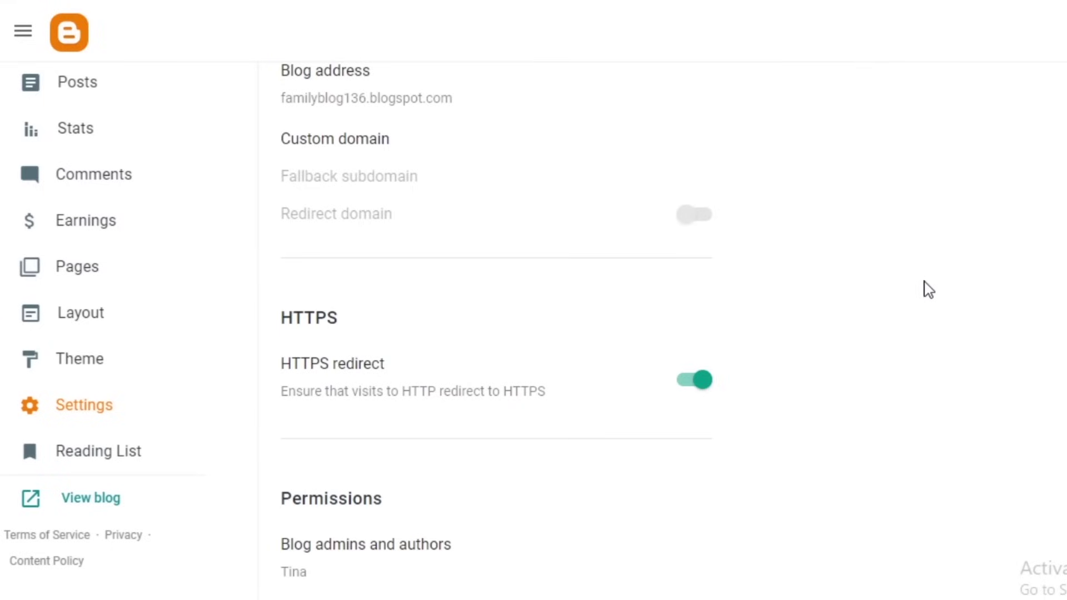
scroll(926, 288, "down", 15)
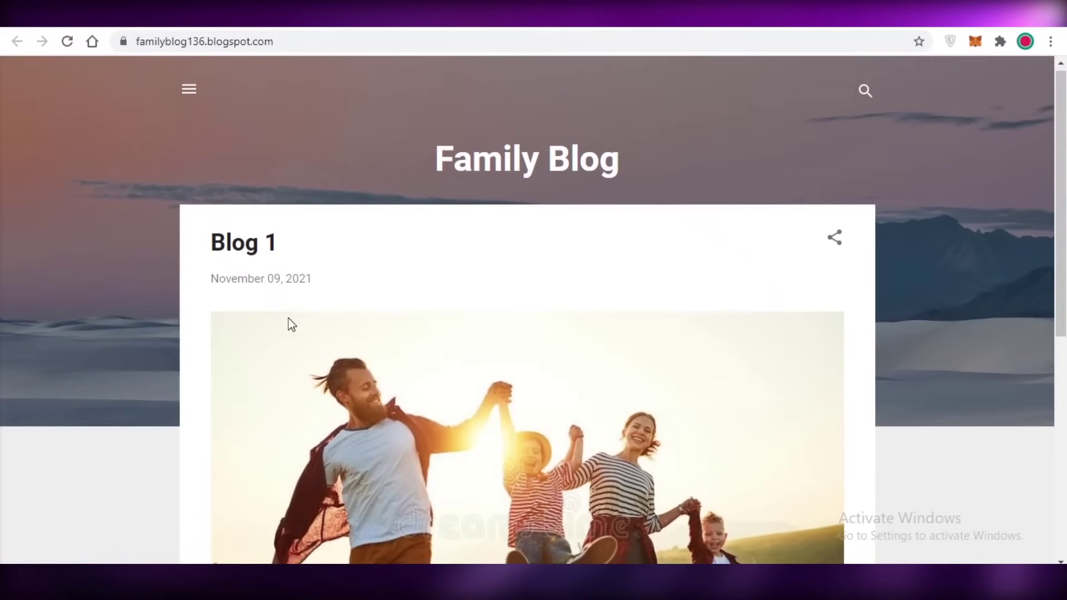
Step: Change Max posts shown on main page from 7 to 0 and save
scroll(333, 306, "down", 8)
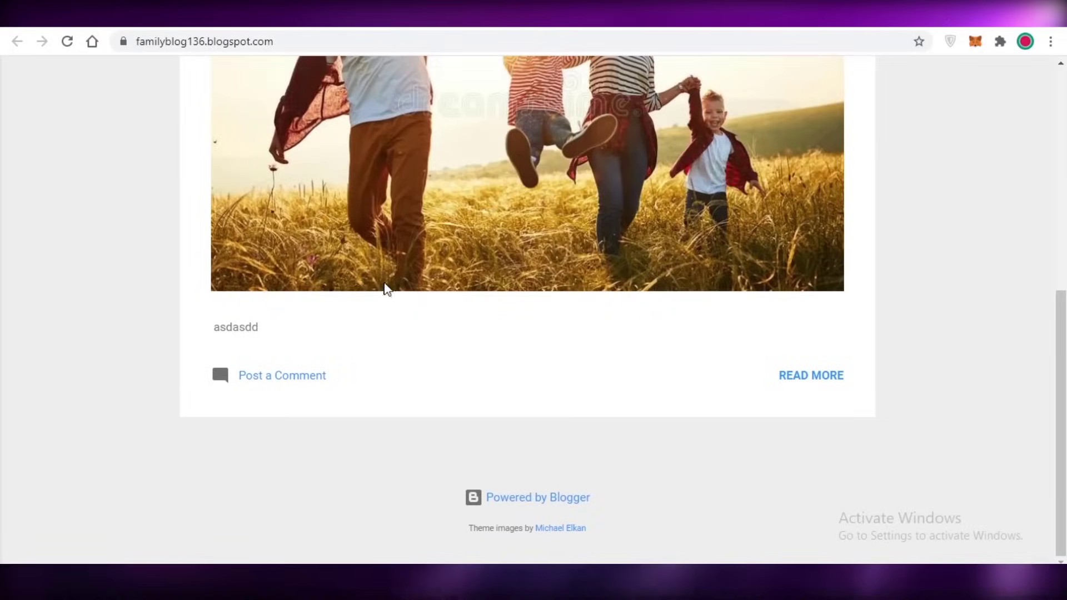
scroll(411, 261, "up", 8)
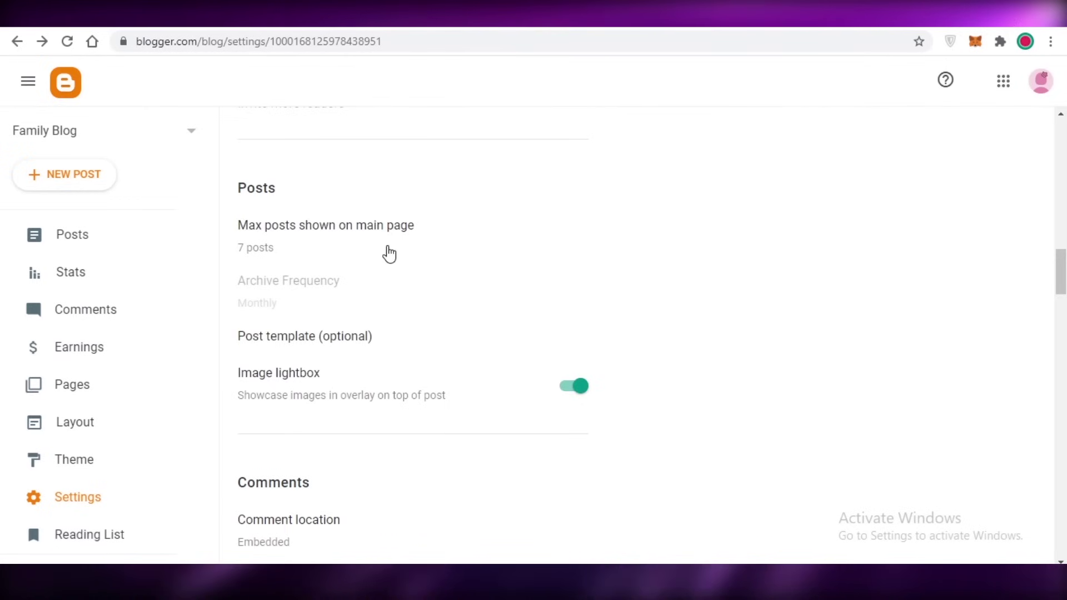
left_click(389, 254)
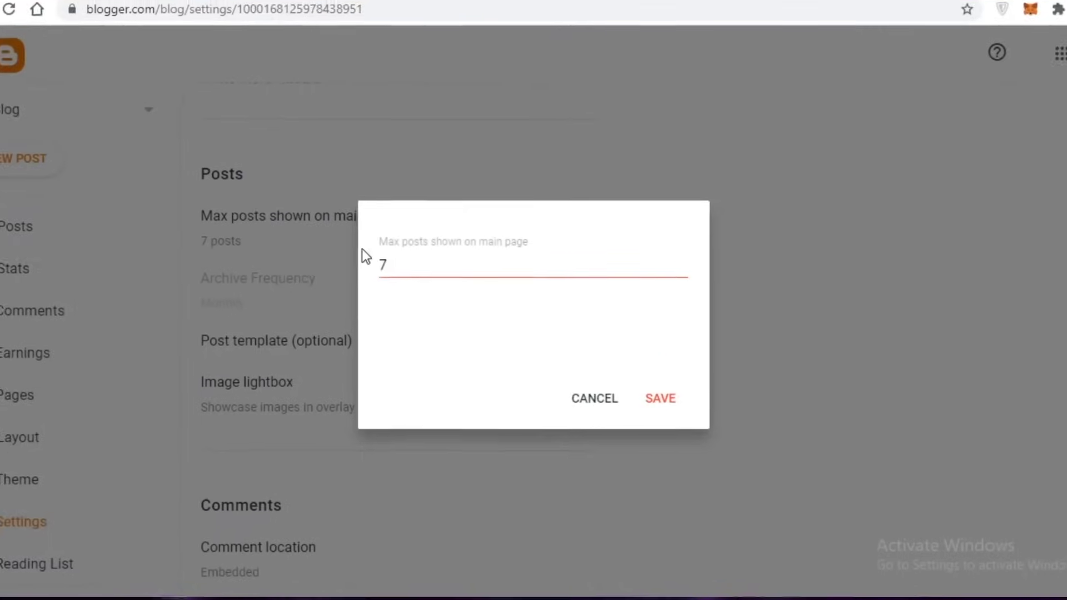
left_click(432, 273)
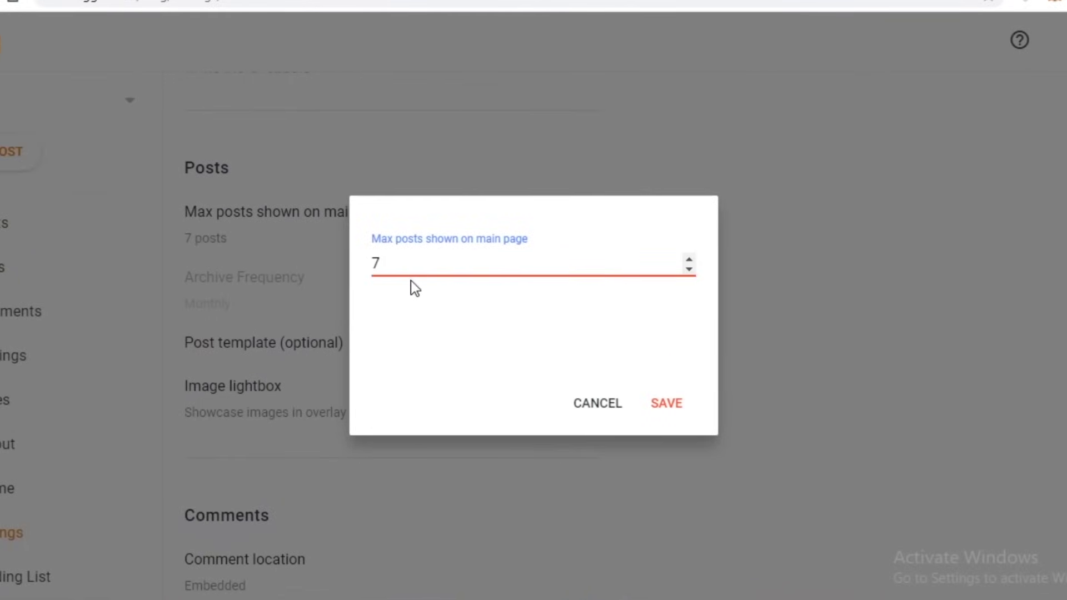
key("BackSpace")
type("0")
left_click(656, 404)
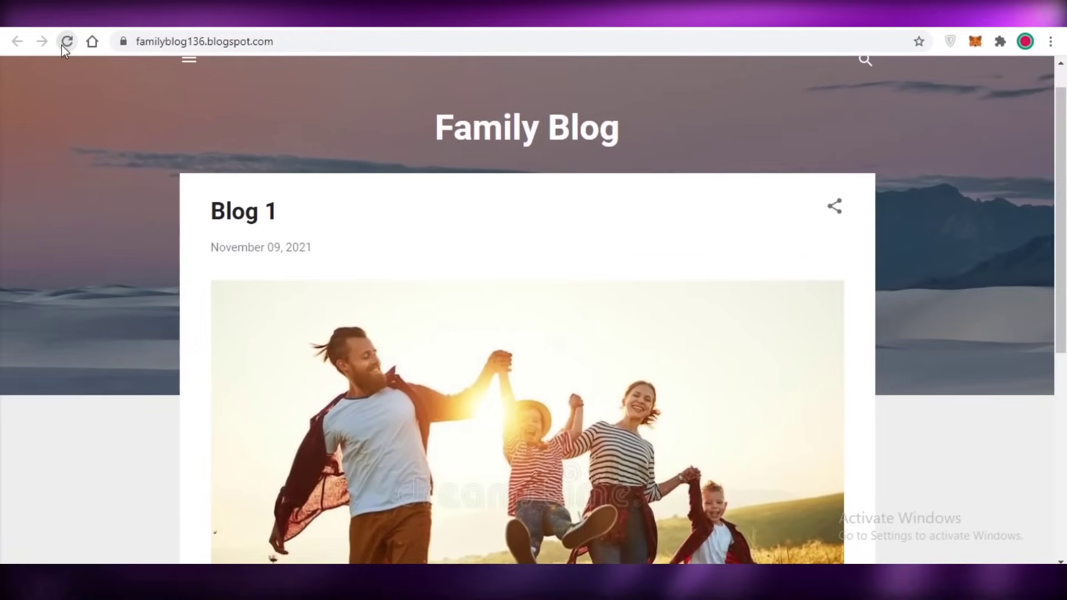
Step: Reload the published blog to check it, then go back to the Blogger dashboard
left_click(65, 50)
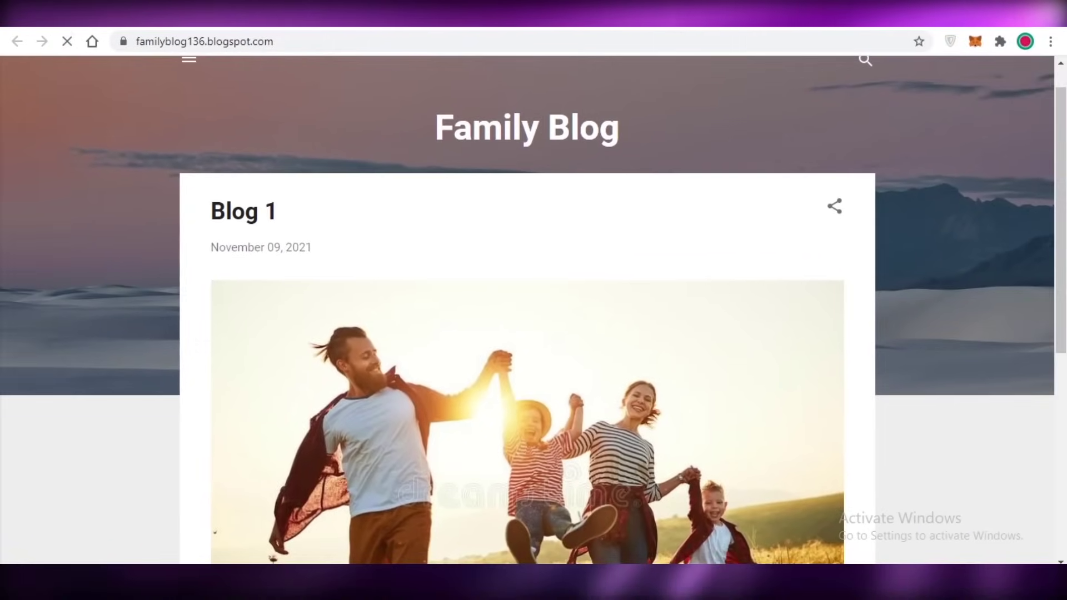
left_click(361, 17)
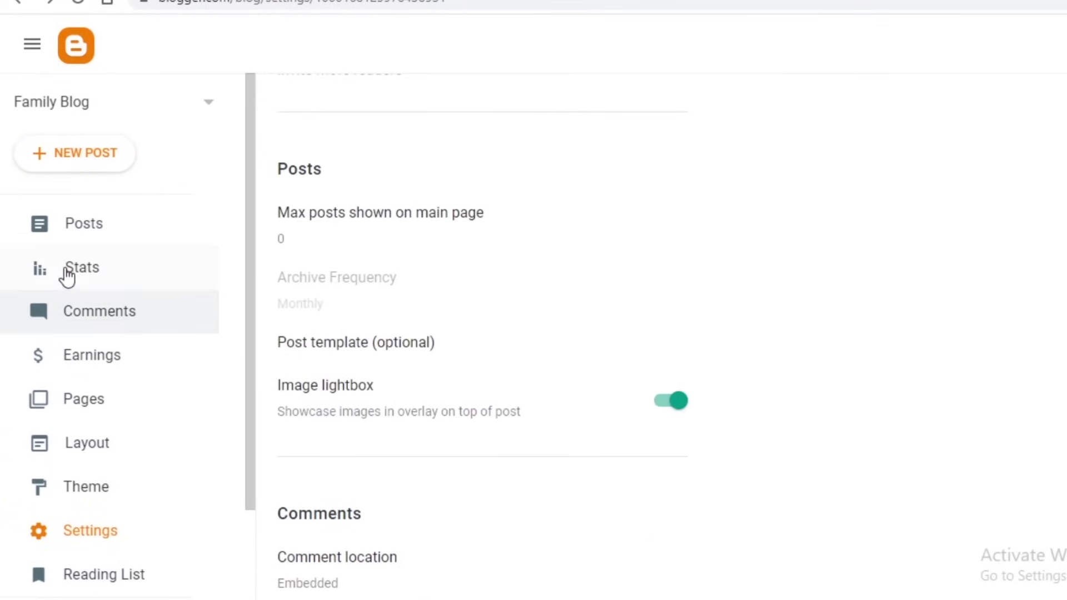
left_click(77, 56)
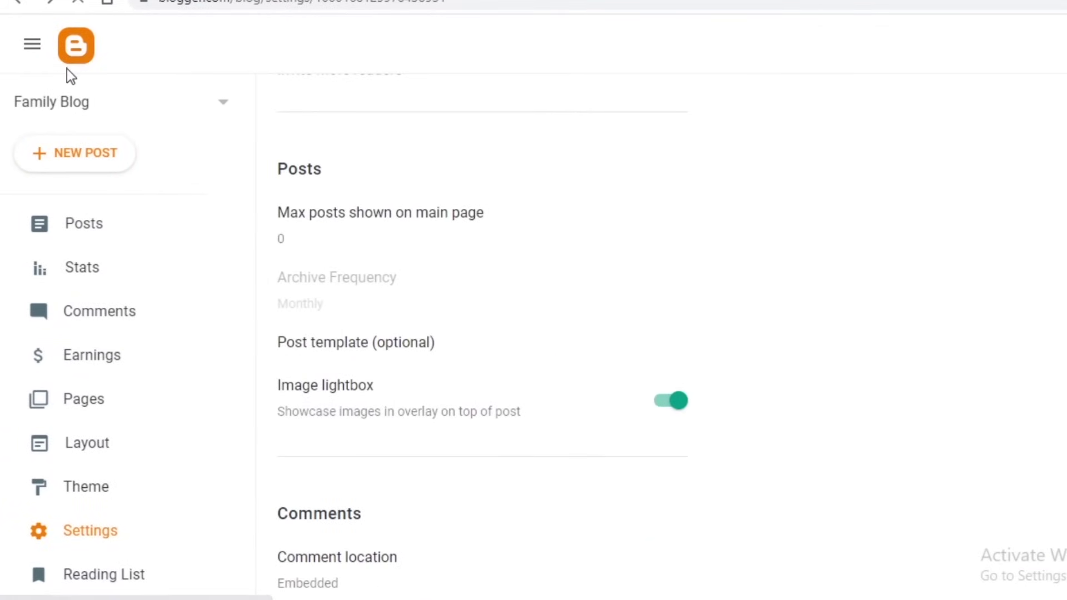